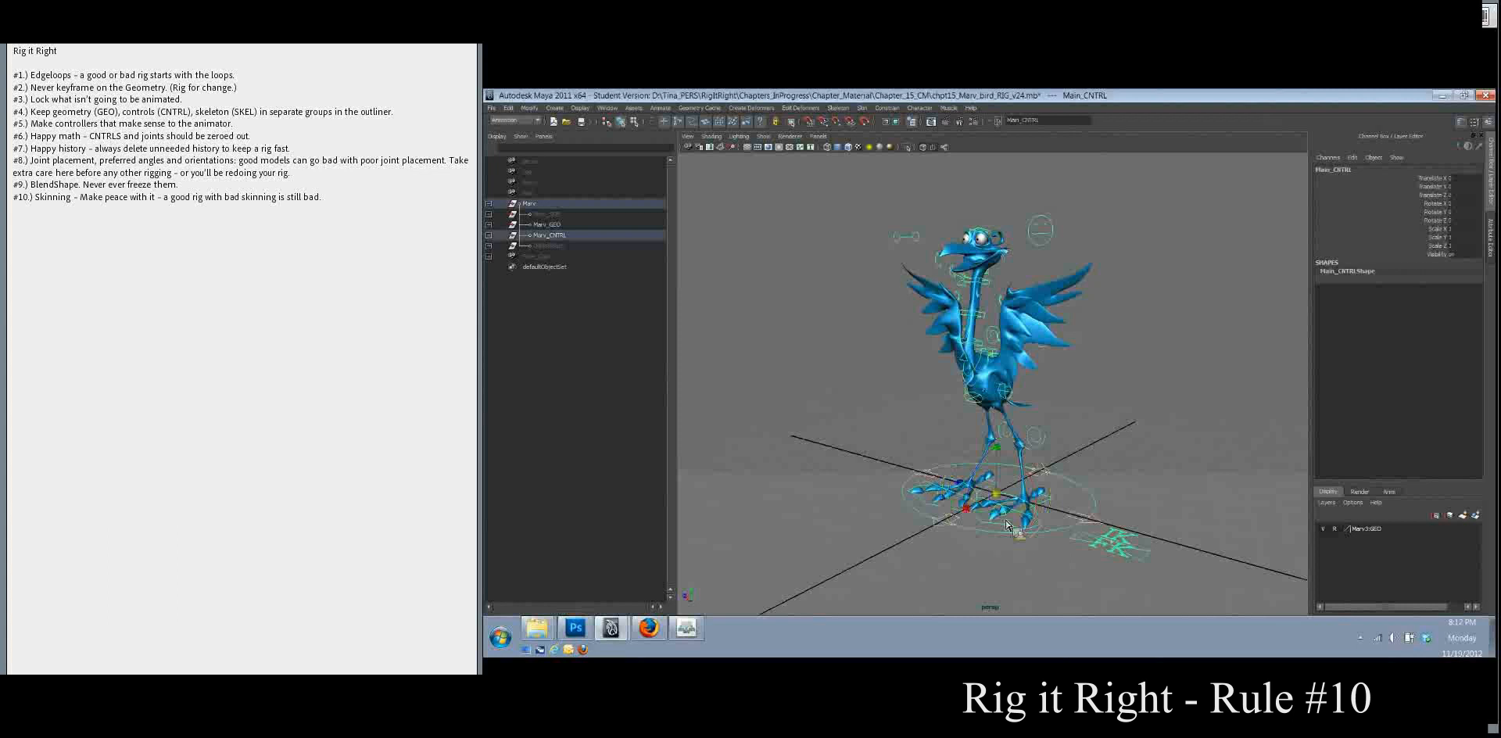
Step: Try out the main and upper body controls and undo the upper body rotation
{"action": "left_click_drag", "start_coordinate": [996, 495], "coordinate": [1017, 545]}
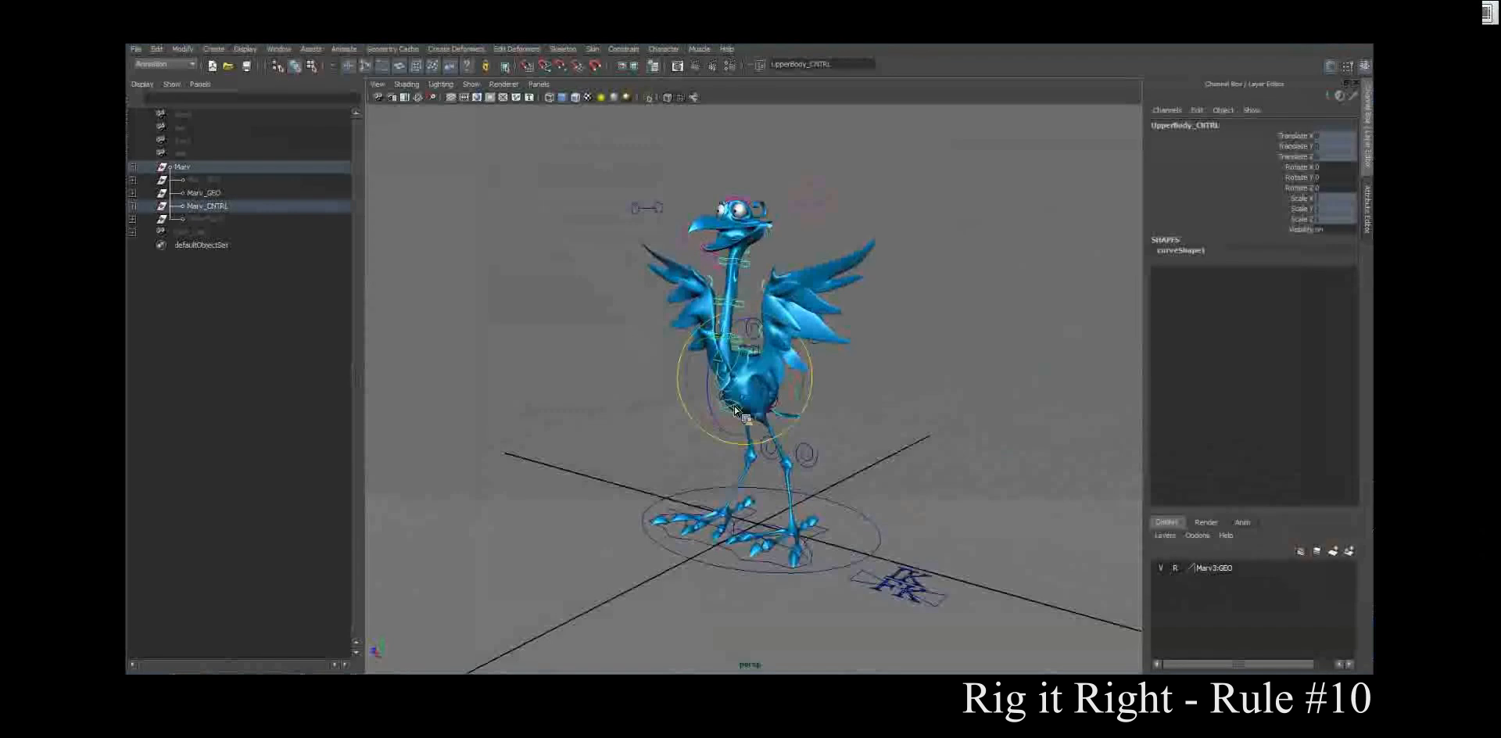
{"action": "mouse_move", "coordinate": [736, 410]}
{"action": "left_mouse_down"}
{"action": "mouse_move", "coordinate": [746, 406]}
{"action": "mouse_move", "coordinate": [715, 406]}
{"action": "left_mouse_up"}
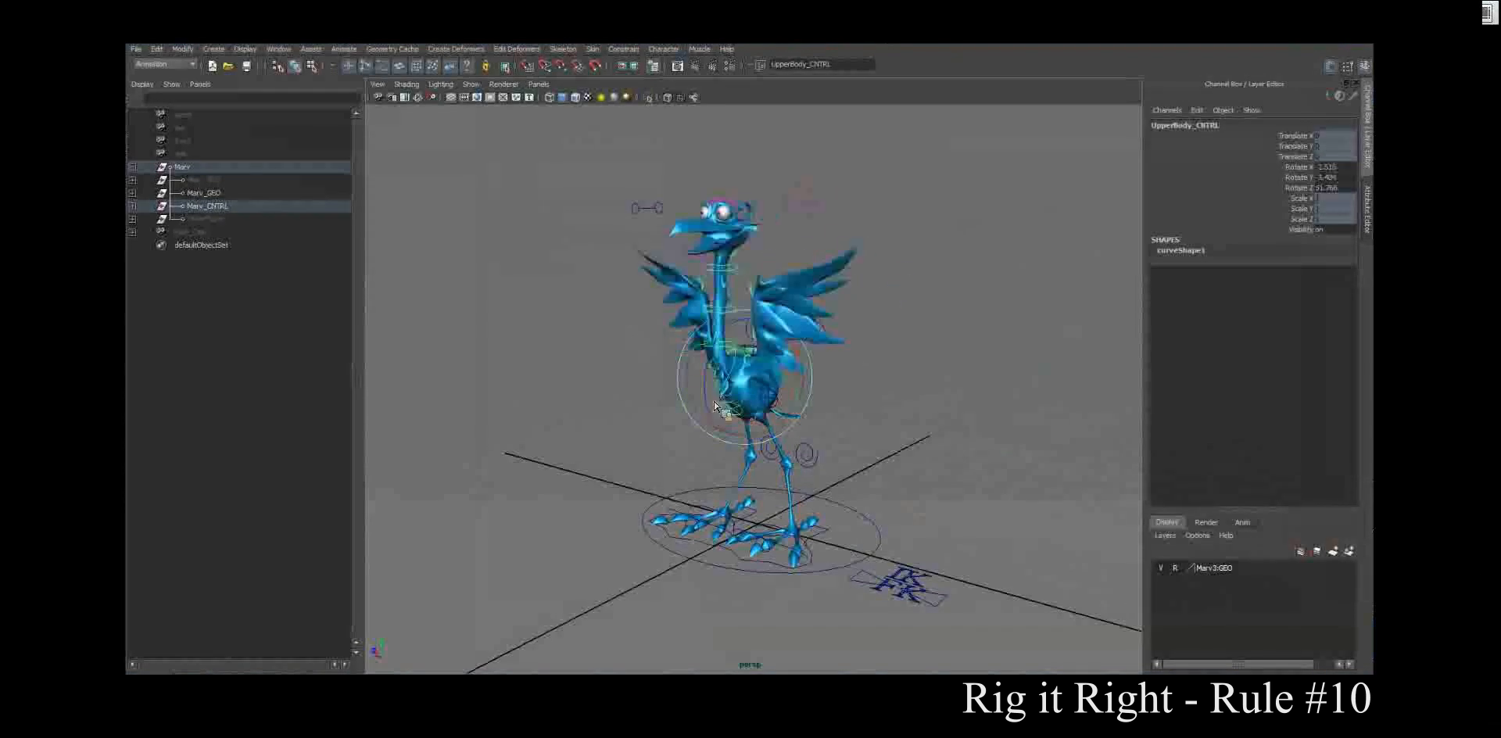
{"action": "key", "text": "ctrl+z"}
Step: Try the middle neck control Neck_CNTRL_2 and clear the selection
{"action": "left_click", "coordinate": [744, 304]}
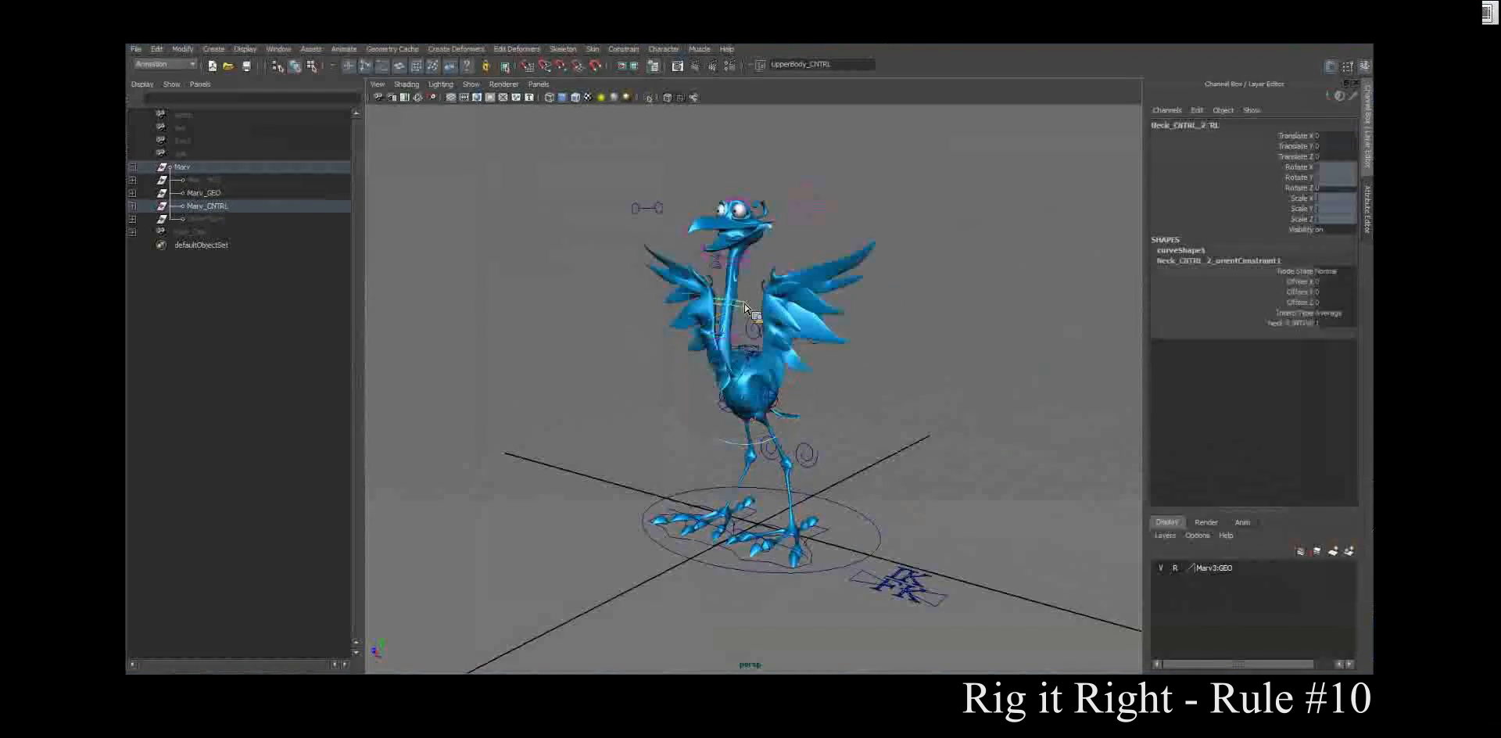
{"action": "mouse_move", "coordinate": [747, 310]}
{"action": "left_mouse_down"}
{"action": "mouse_move", "coordinate": [715, 304]}
{"action": "mouse_move", "coordinate": [761, 301]}
{"action": "left_mouse_up"}
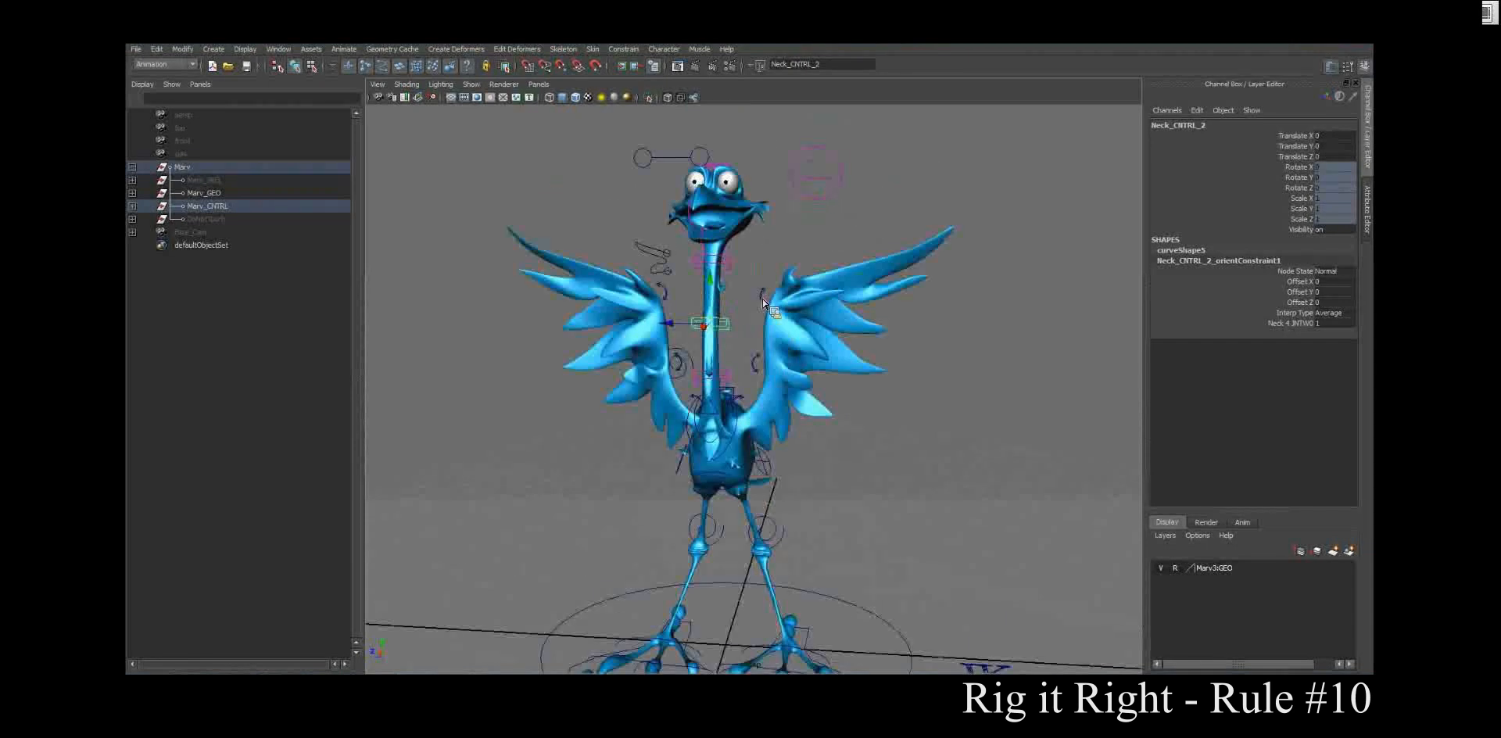
{"action": "left_click", "coordinate": [760, 365]}
{"action": "left_click", "coordinate": [760, 364]}
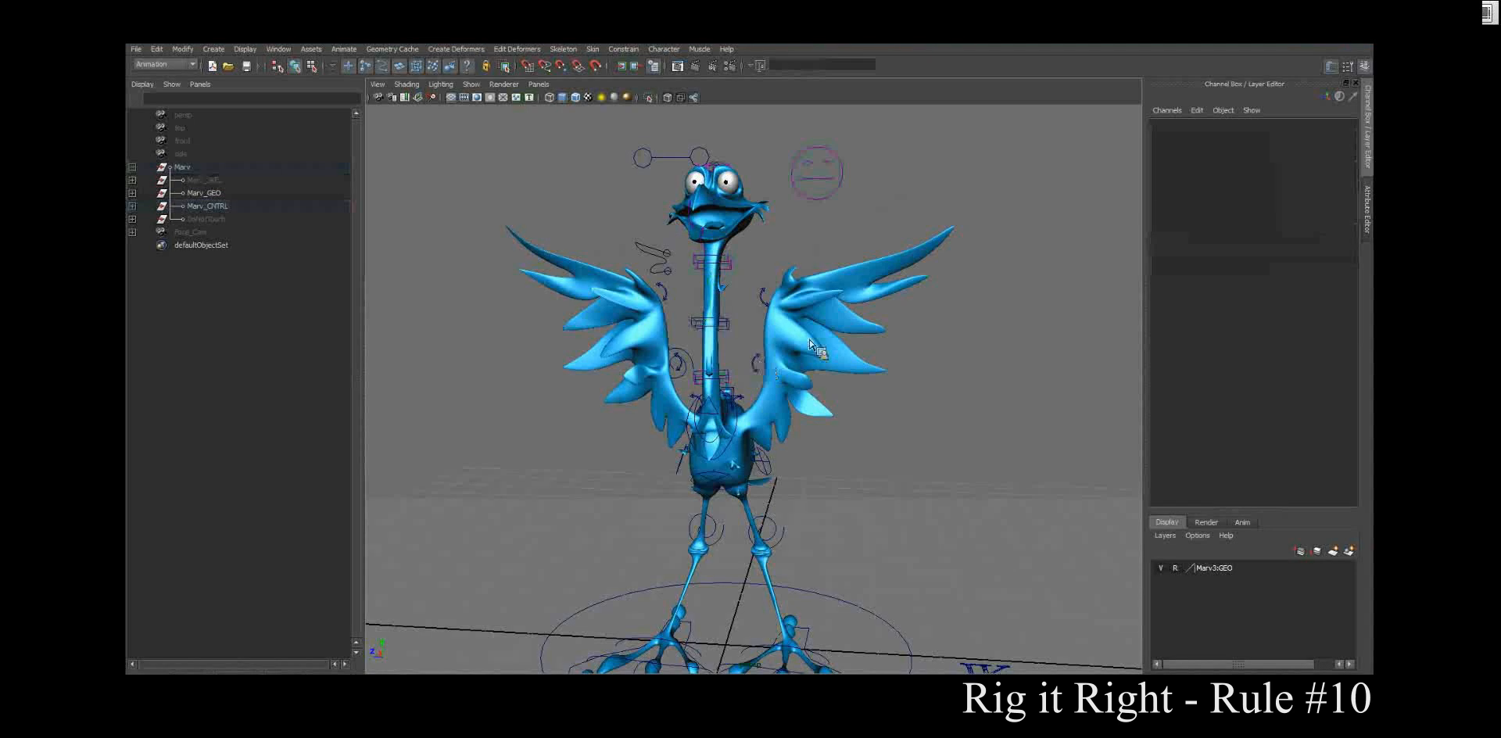
Step: Test-rotate the left wrist control to check the wing's deformation, and undo the rotation
{"action": "left_click_drag", "start_coordinate": [827, 367], "coordinate": [915, 344]}
{"action": "left_click", "coordinate": [906, 345]}
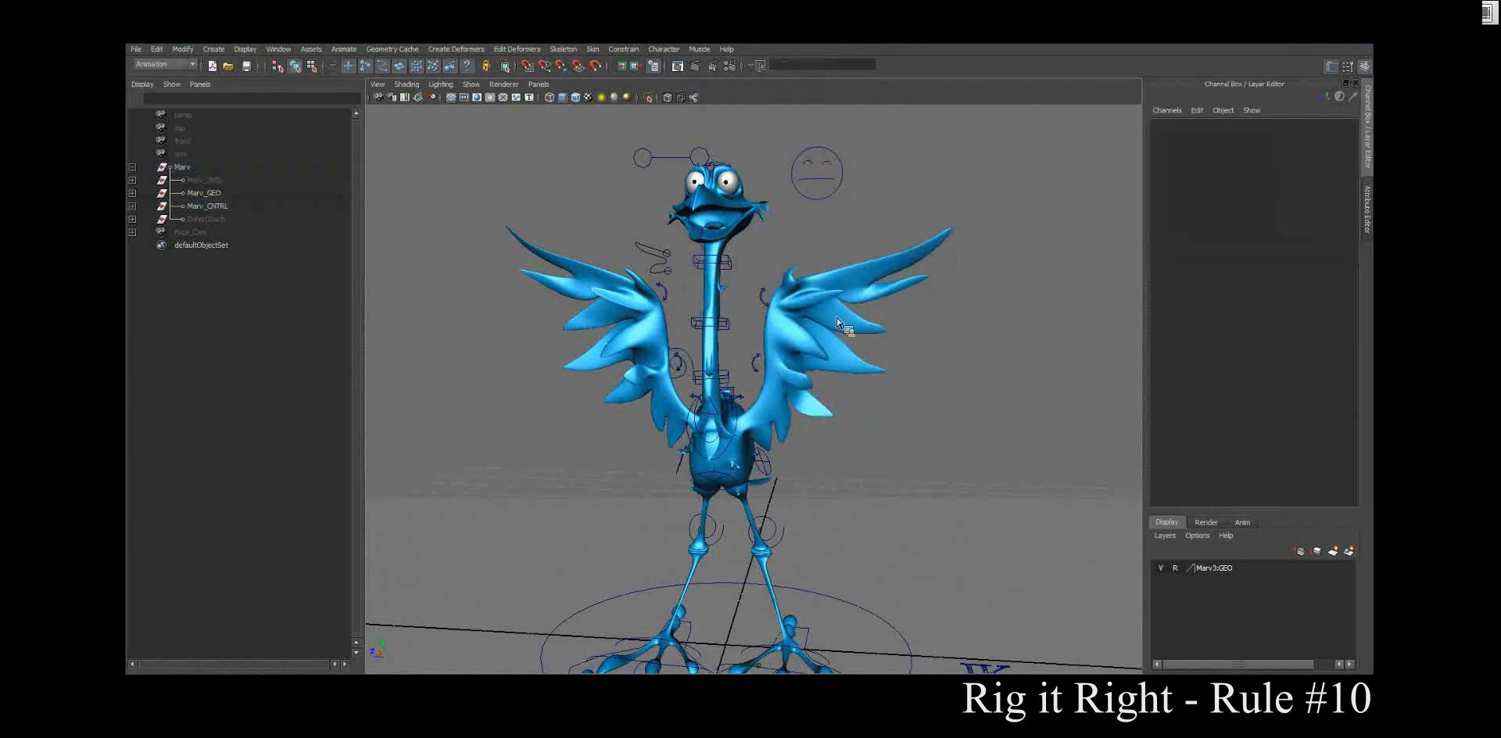
{"action": "left_click", "coordinate": [764, 301]}
{"action": "left_click_drag", "start_coordinate": [763, 302], "coordinate": [904, 359]}
{"action": "key", "text": "ctrl+z"}
{"action": "left_click_drag", "start_coordinate": [837, 256], "coordinate": [754, 260], "text": "alt"}
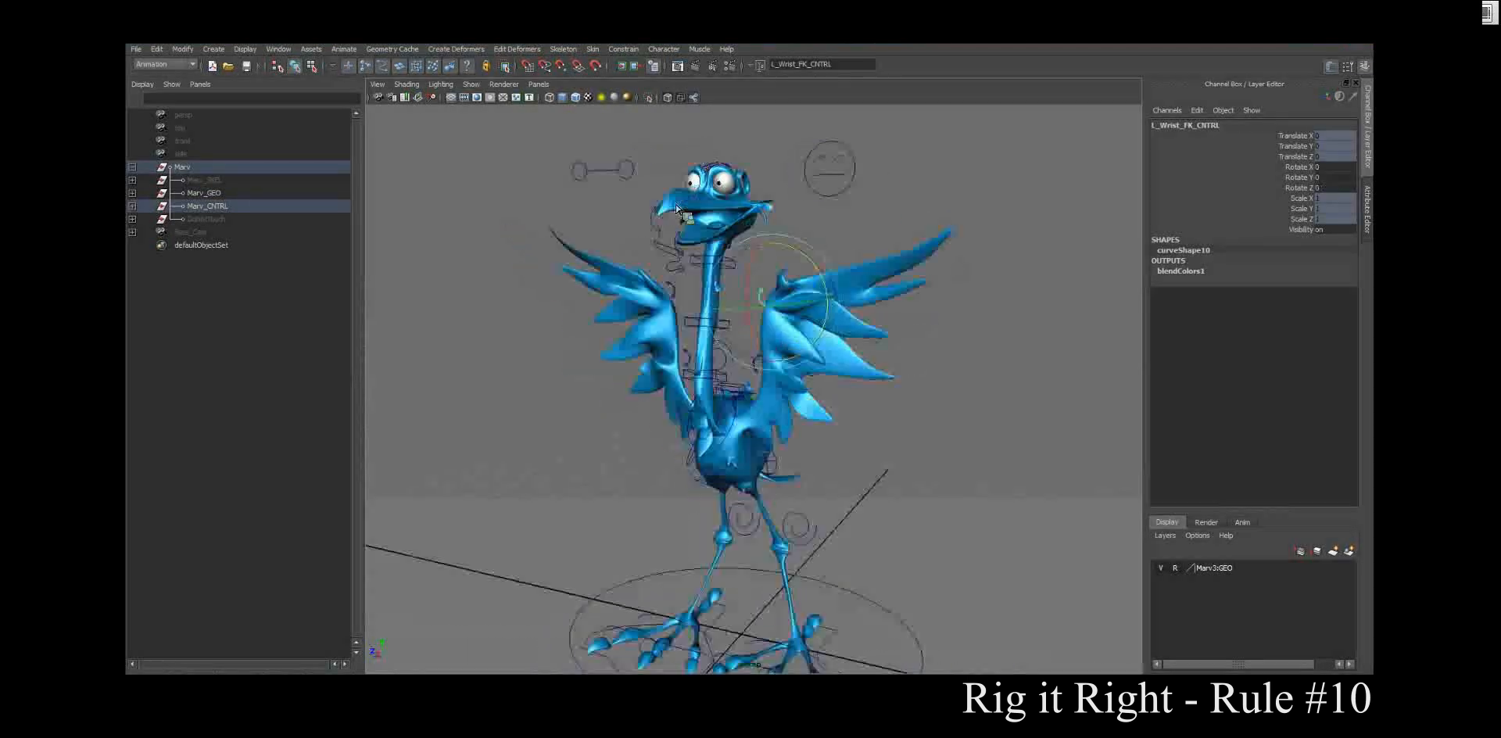
Step: Select the head control and tilt the bird's head to about -7.6 in Rotate Z
{"action": "left_click", "coordinate": [730, 166]}
{"action": "left_click_drag", "start_coordinate": [728, 168], "coordinate": [726, 260]}
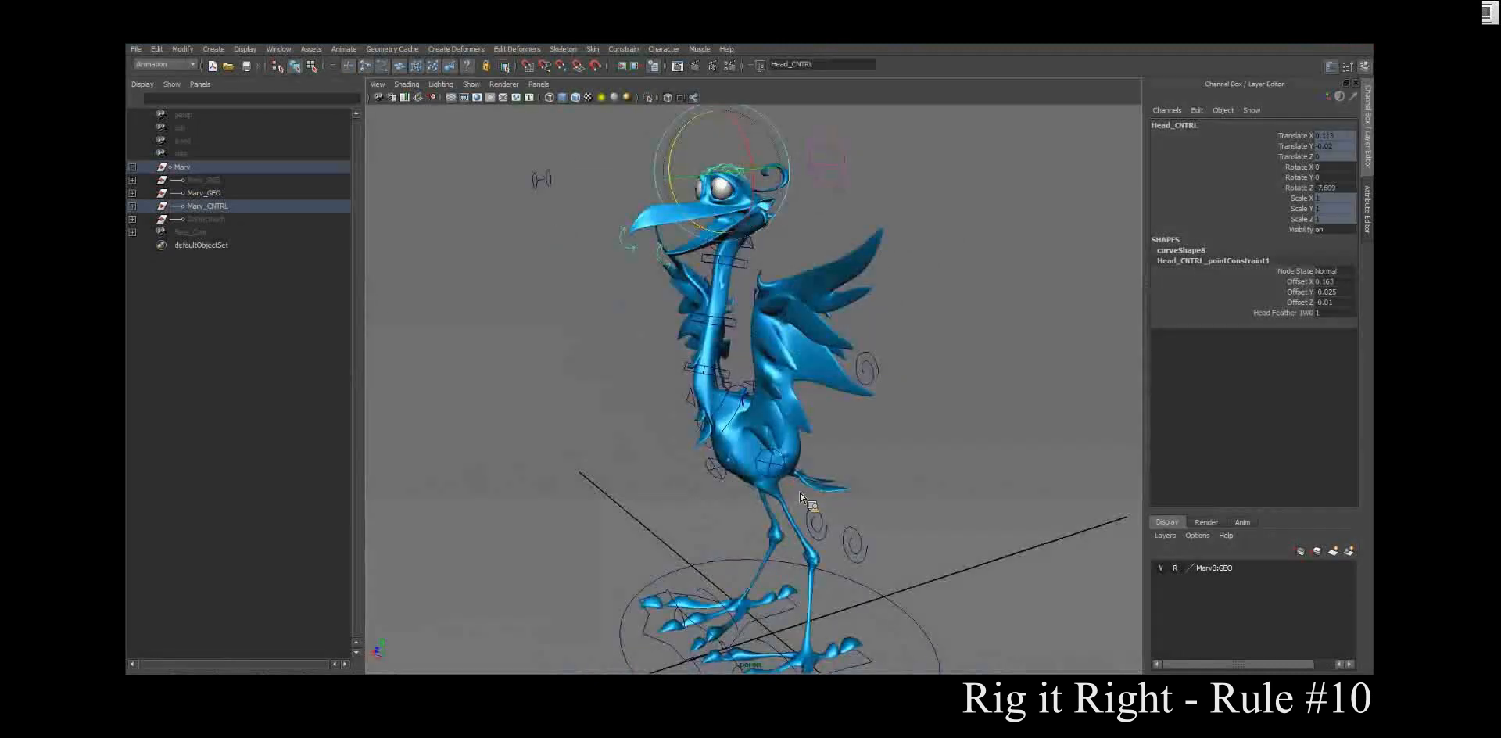
{"action": "left_click_drag", "start_coordinate": [801, 497], "coordinate": [801, 442], "text": "alt"}
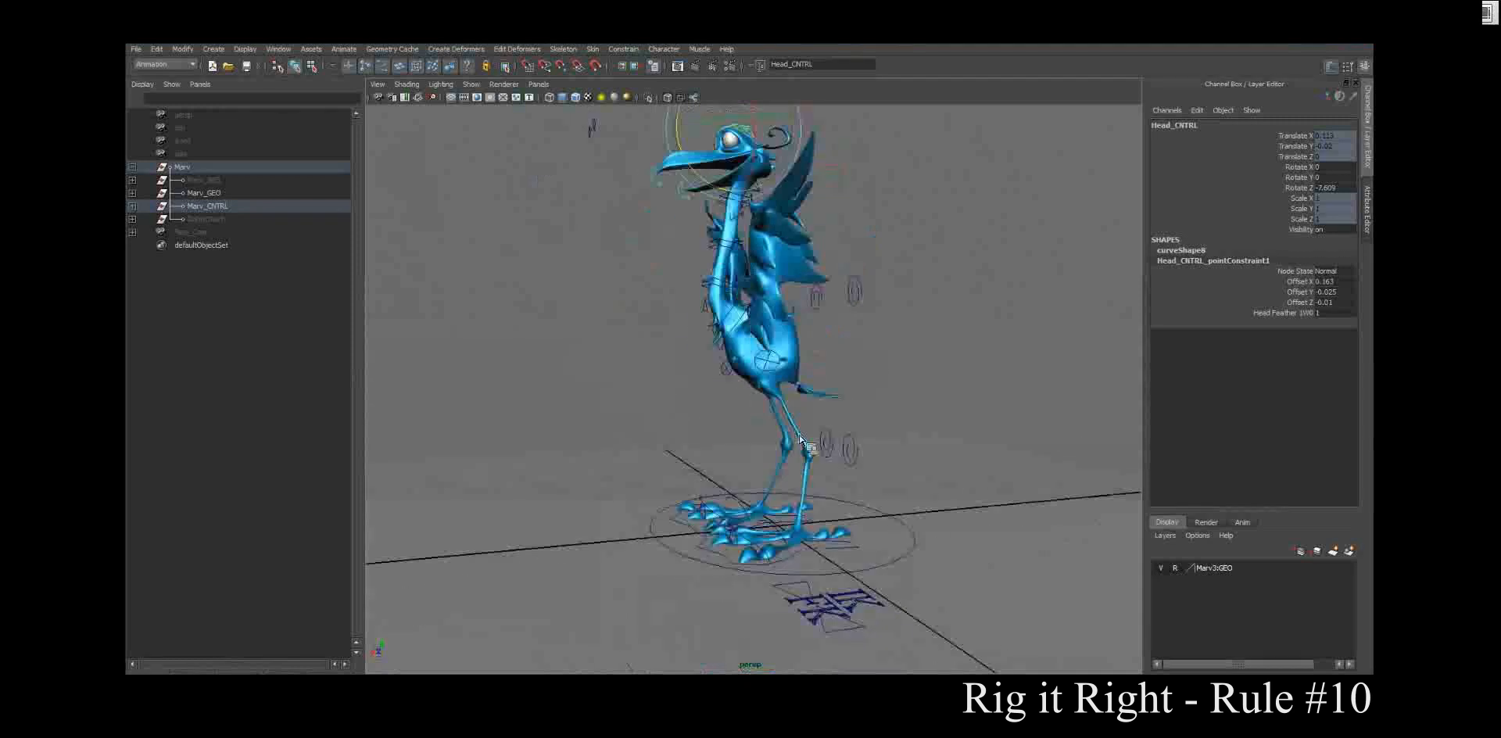
Step: Try moving the left foot control and undo the move
{"action": "left_click", "coordinate": [797, 569]}
{"action": "left_click_drag", "start_coordinate": [808, 542], "coordinate": [840, 525]}
{"action": "key", "text": "ctrl+z"}
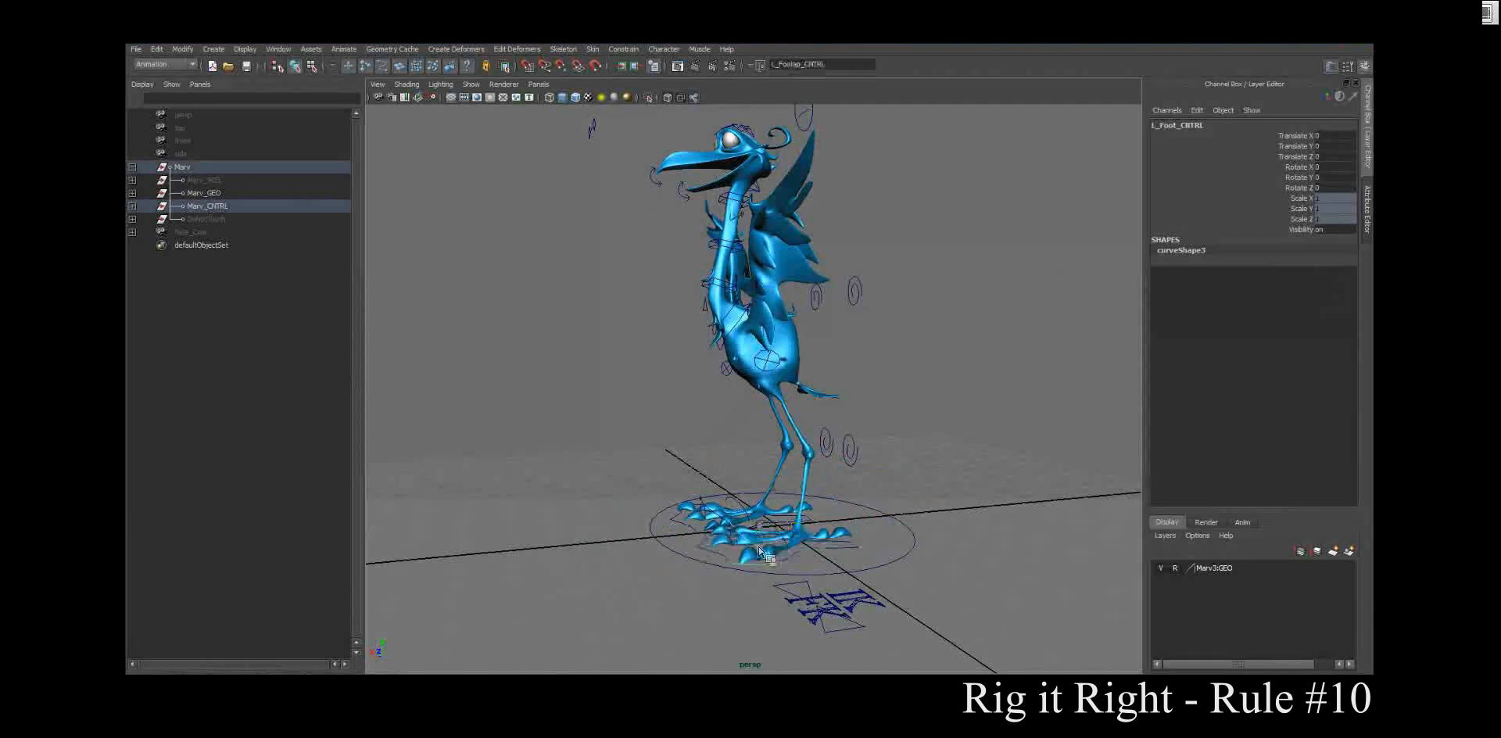
Step: Rotate the left toe tap control to test the toes' deformation, and return it to its unrotated pose
{"action": "left_click", "coordinate": [757, 536]}
{"action": "key", "text": "e"}
{"action": "left_click_drag", "start_coordinate": [743, 507], "coordinate": [706, 599]}
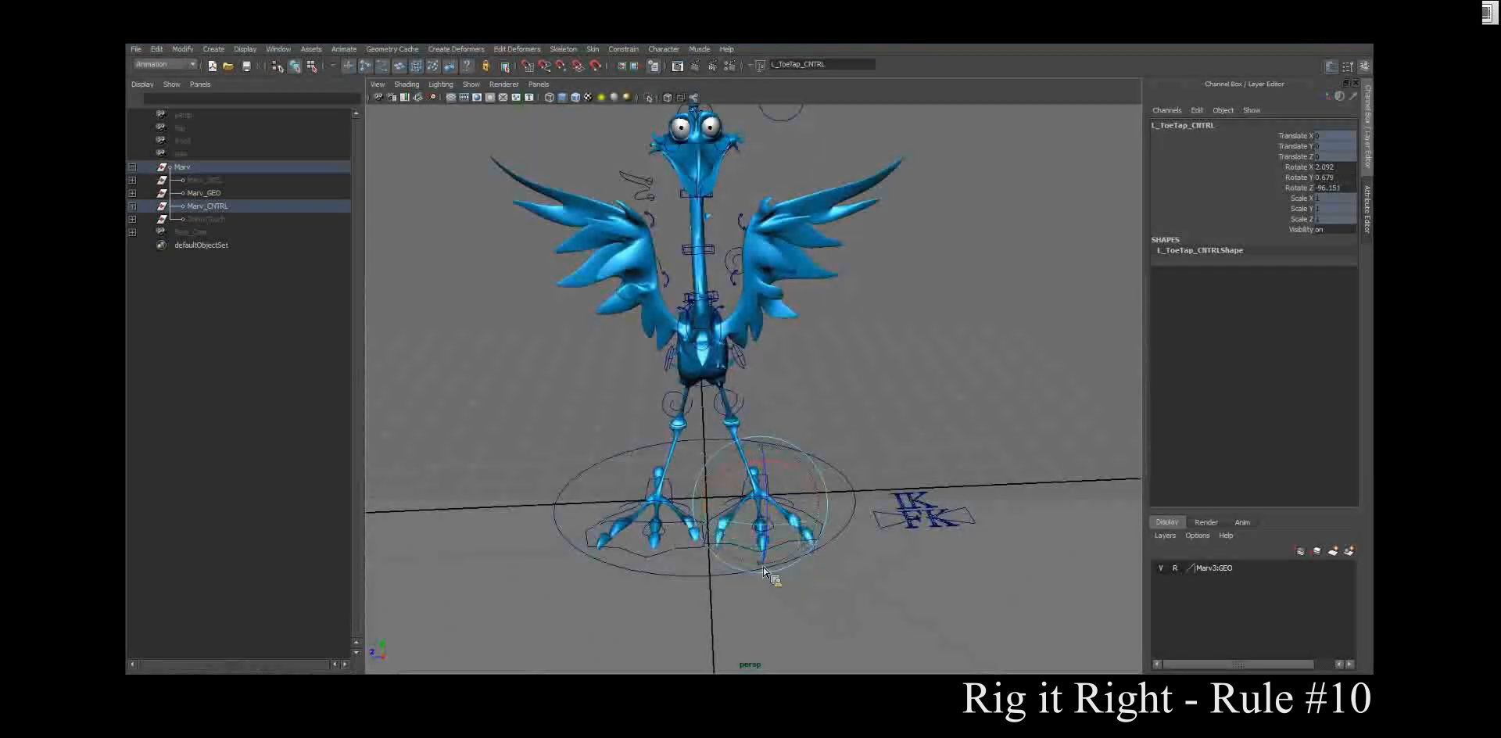
{"action": "left_click_drag", "start_coordinate": [767, 559], "coordinate": [812, 538]}
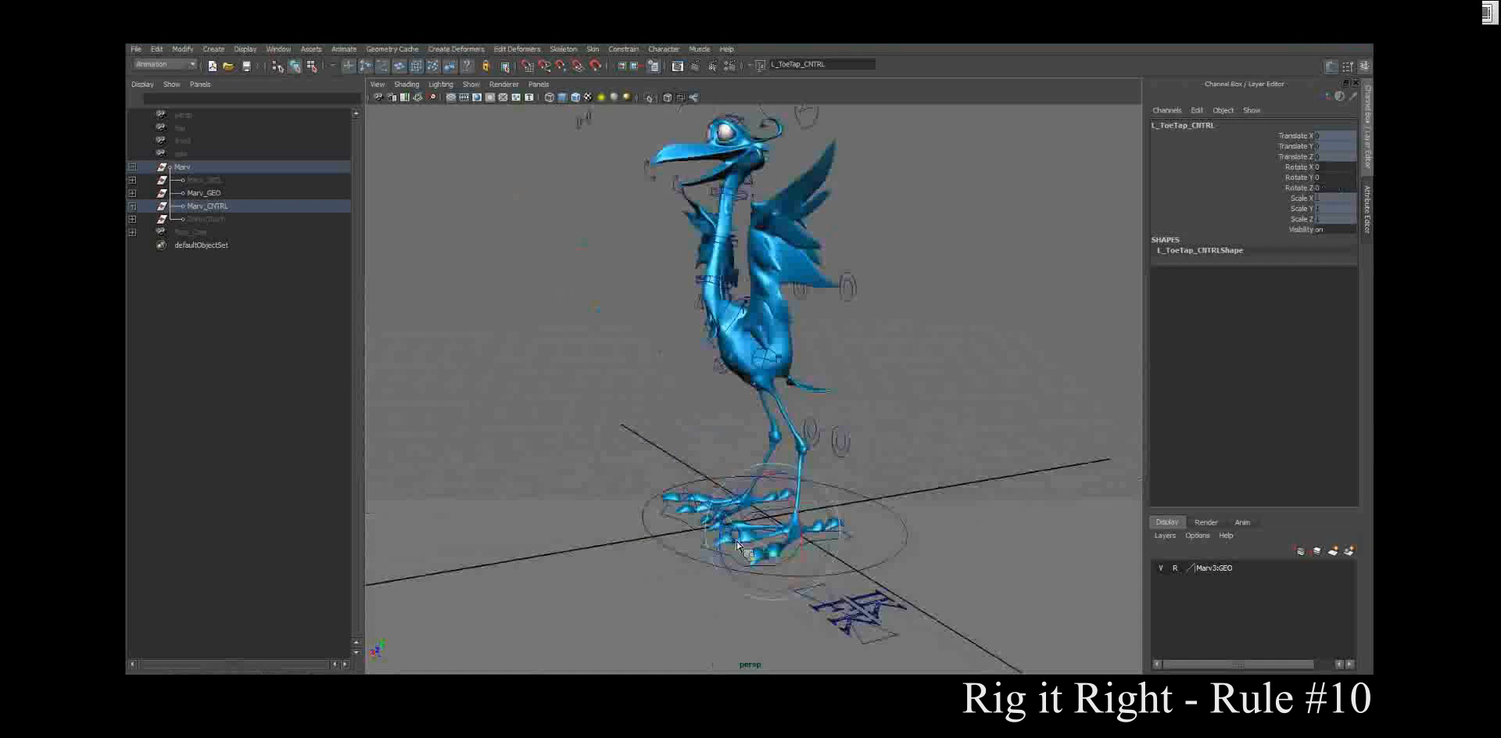
{"action": "left_click_drag", "start_coordinate": [837, 516], "coordinate": [874, 495], "text": "alt"}
Step: Select the root control and lower the bird's body by about 0.92 in Y to test the leg bend
{"action": "left_click_drag", "start_coordinate": [858, 420], "coordinate": [652, 405], "text": "alt"}
{"action": "left_click_drag", "start_coordinate": [808, 356], "coordinate": [708, 398], "text": "alt"}
{"action": "left_click", "coordinate": [682, 322]}
{"action": "left_click", "coordinate": [806, 356]}
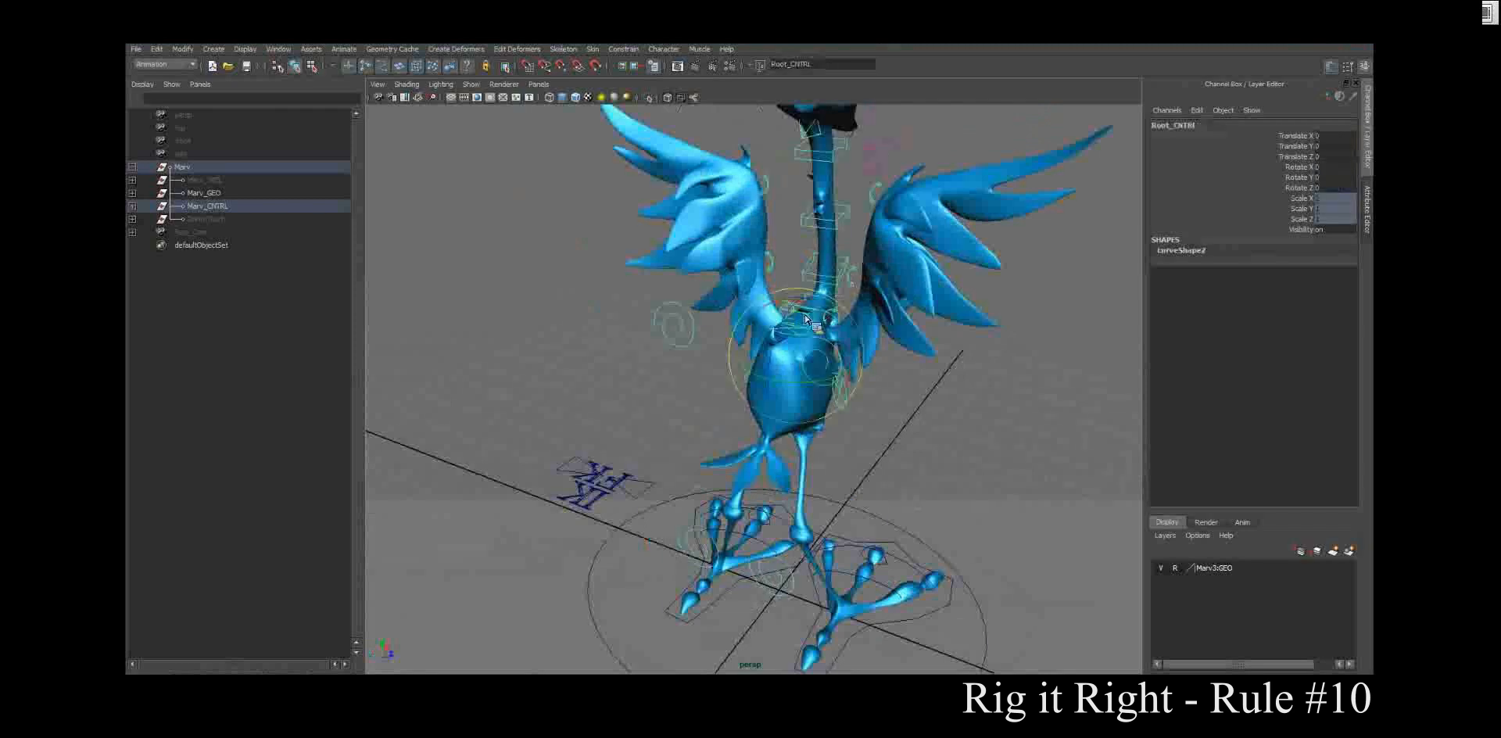
{"action": "left_click_drag", "start_coordinate": [804, 357], "coordinate": [626, 391]}
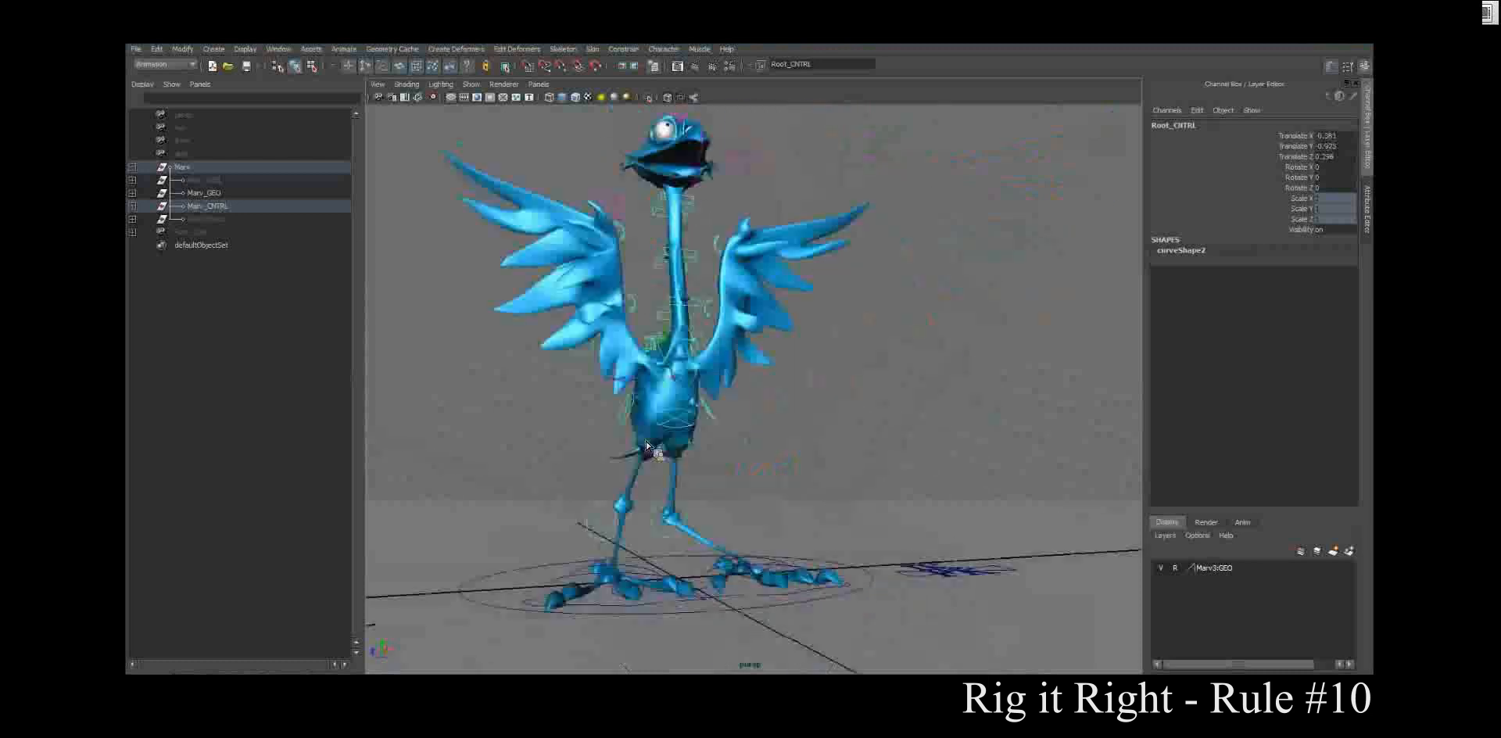
{"action": "right_click_drag", "start_coordinate": [625, 391], "coordinate": [724, 450], "text": "alt"}
{"action": "left_click_drag", "start_coordinate": [725, 451], "coordinate": [675, 455], "text": "alt"}
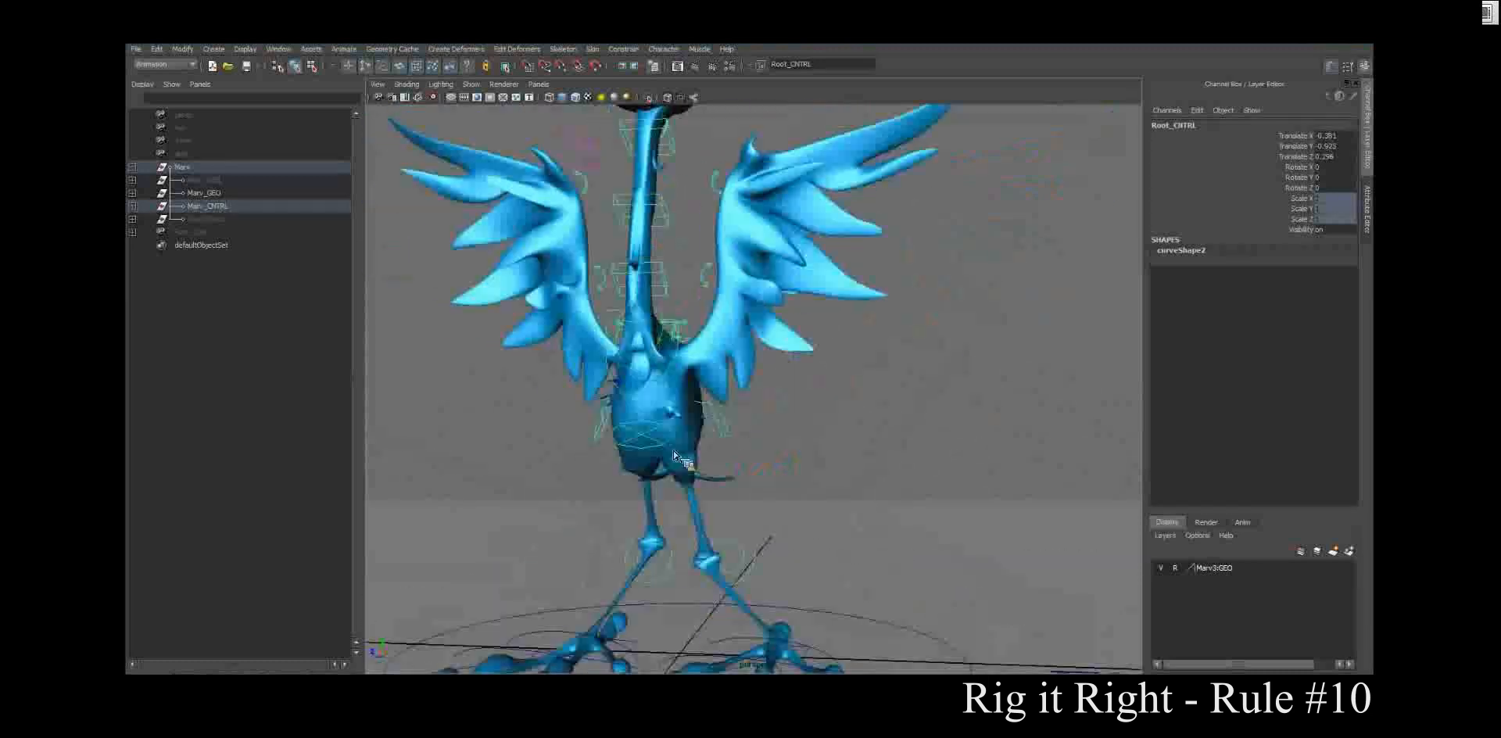
Step: Shift the body with the root control to about -0.53 in X to check the hips and legs
{"action": "middle_click_drag", "start_coordinate": [674, 455], "coordinate": [805, 469], "text": "alt"}
{"action": "left_click_drag", "start_coordinate": [805, 469], "coordinate": [825, 481], "text": "alt"}
{"action": "mouse_move", "coordinate": [802, 394]}
{"action": "left_mouse_down"}
{"action": "mouse_move", "coordinate": [764, 446]}
{"action": "mouse_move", "coordinate": [809, 420]}
{"action": "mouse_move", "coordinate": [1009, 438]}
{"action": "mouse_move", "coordinate": [943, 337]}
{"action": "mouse_move", "coordinate": [770, 469]}
{"action": "mouse_move", "coordinate": [773, 396]}
{"action": "left_mouse_up"}
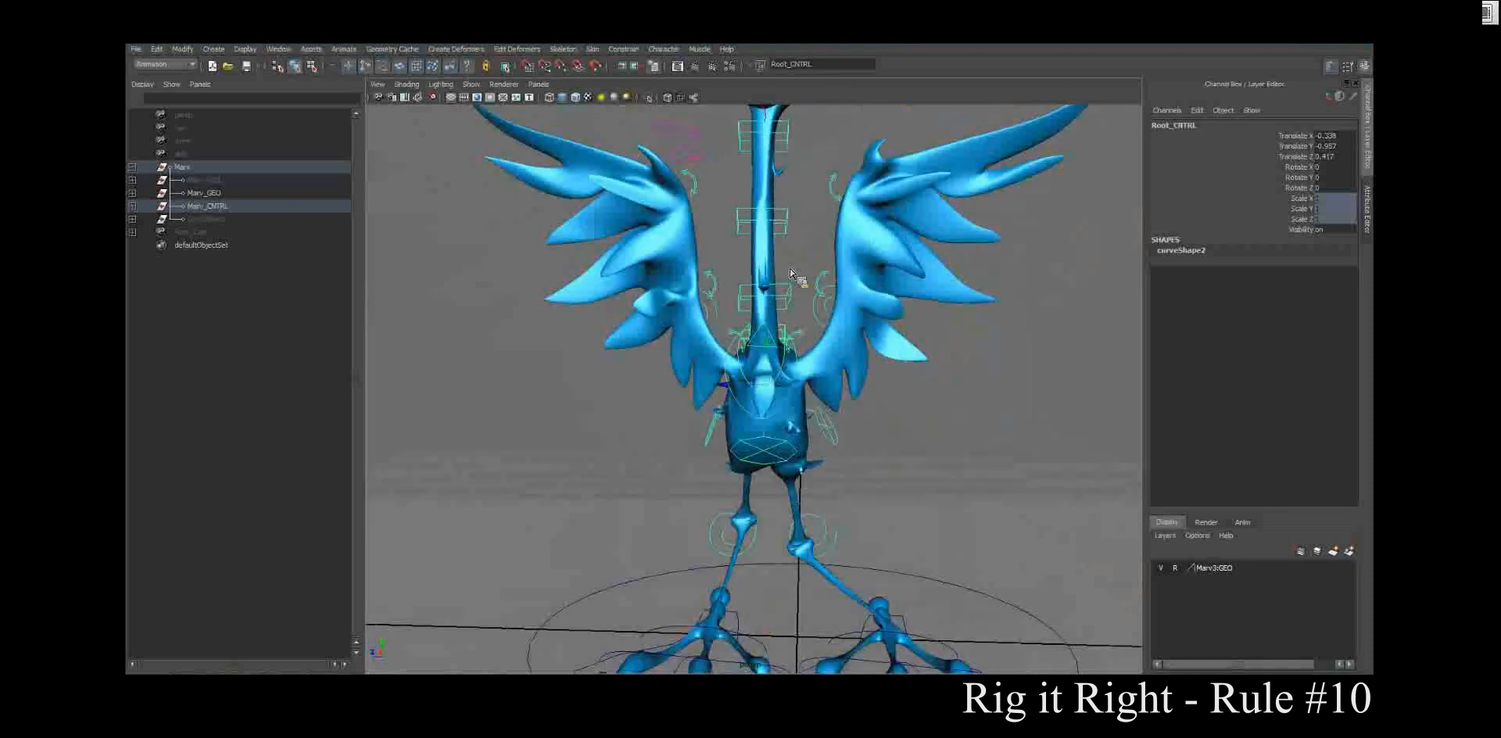
{"action": "left_click_drag", "start_coordinate": [771, 391], "coordinate": [741, 321]}
{"action": "left_click_drag", "start_coordinate": [741, 321], "coordinate": [770, 315]}
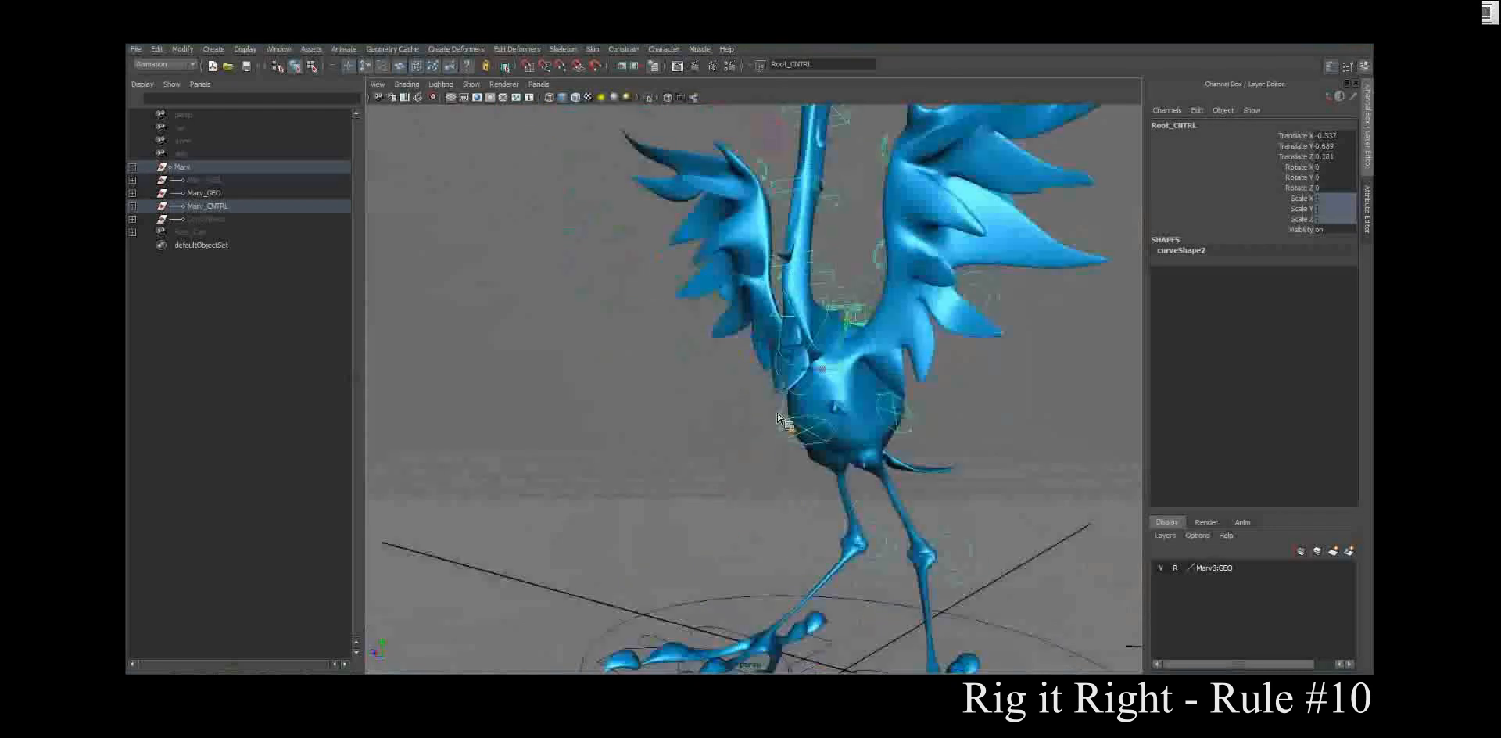
Step: Clear the selection and save the scene, accepting the student version notice
{"action": "left_click", "coordinate": [769, 309]}
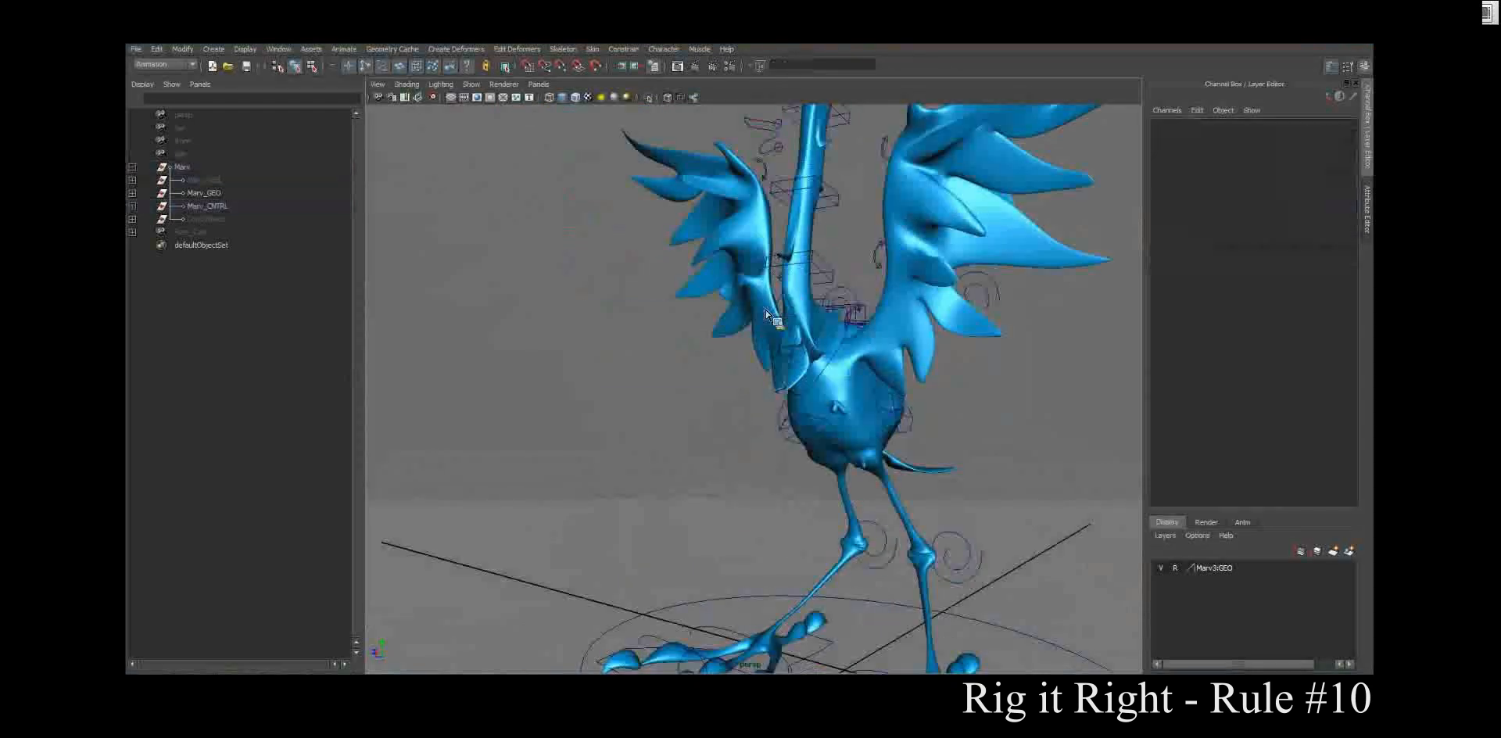
{"action": "key", "text": "ctrl+s"}
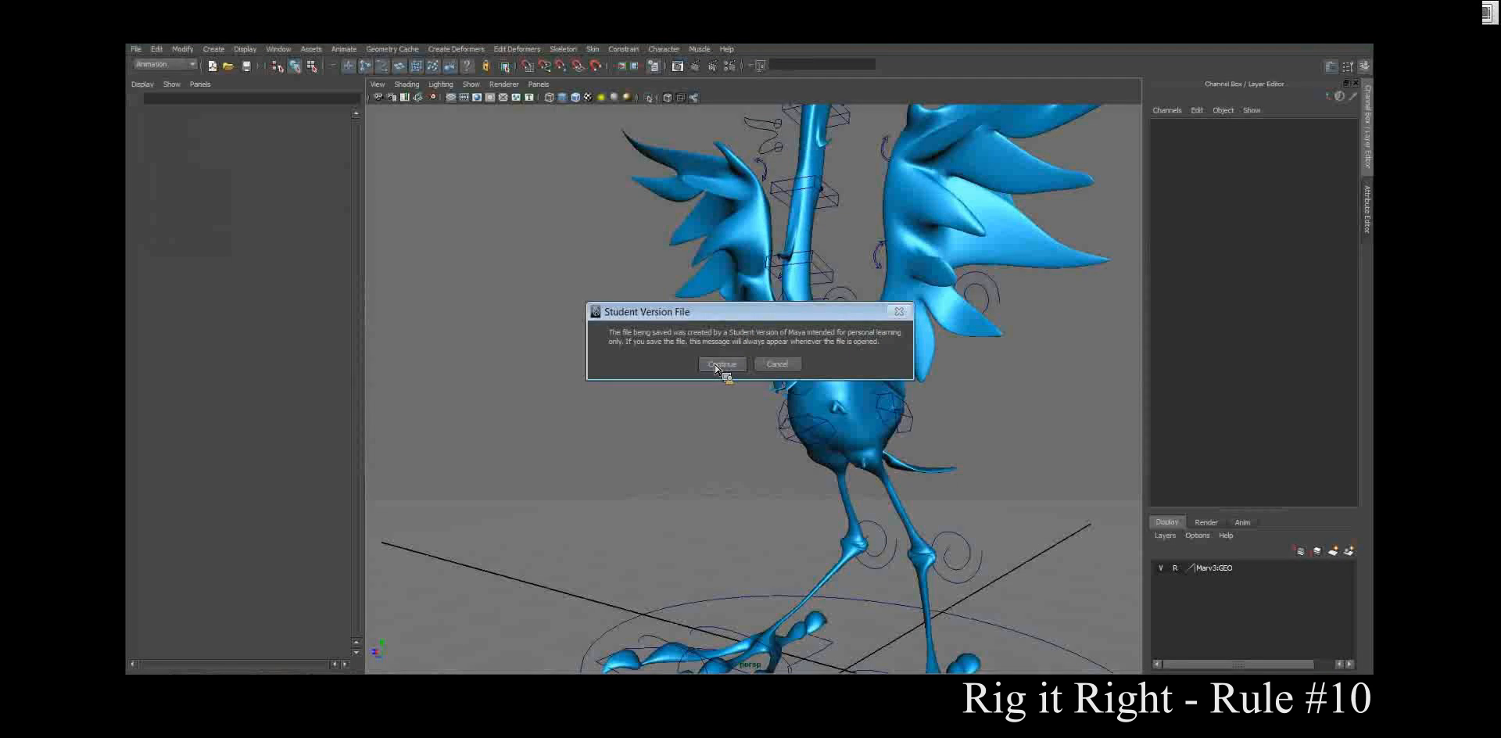
{"action": "left_click", "coordinate": [721, 364]}
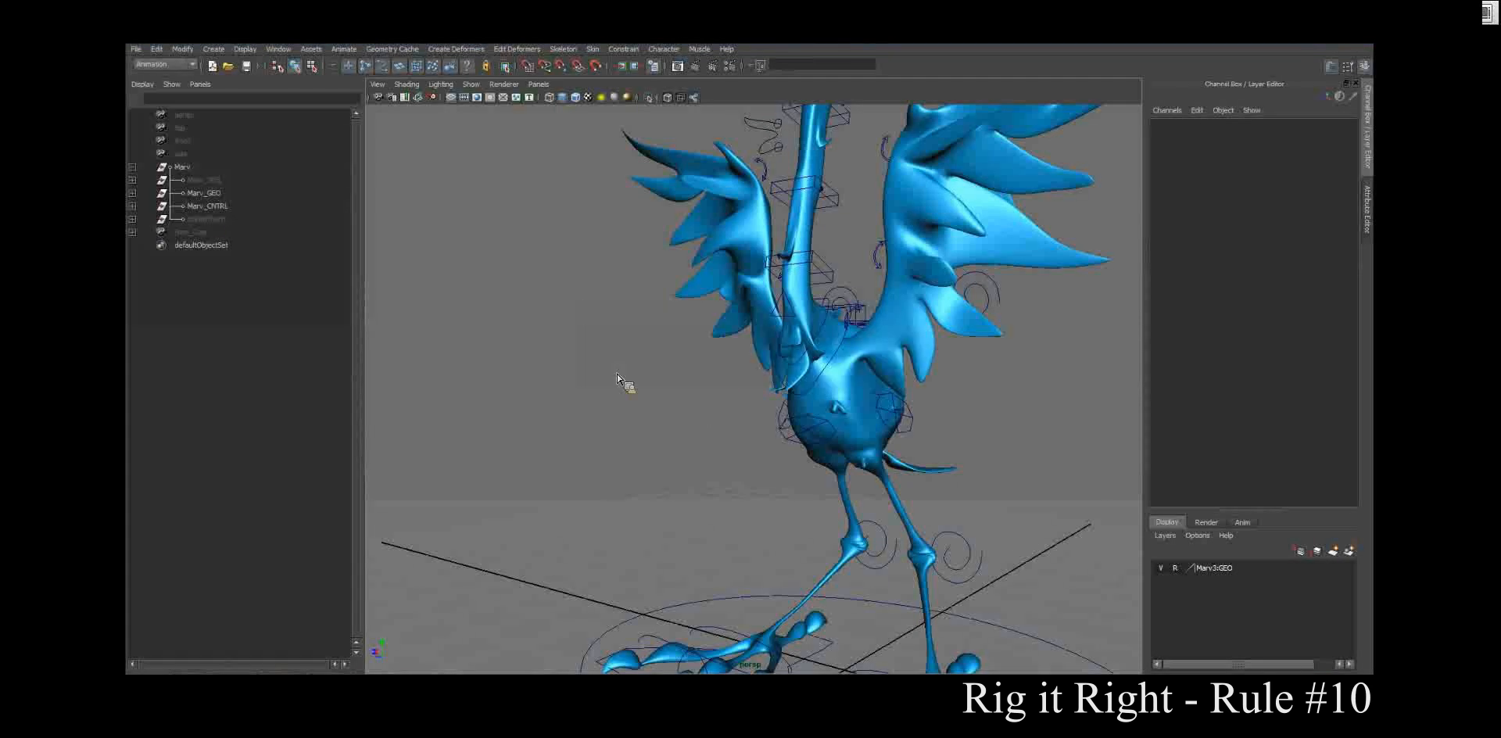
Step: Start the Paint Skin Weights tool on the Marv_GEO group and display the weights on the shaded mesh
{"action": "left_click", "coordinate": [188, 195]}
{"action": "left_click", "coordinate": [593, 49]}
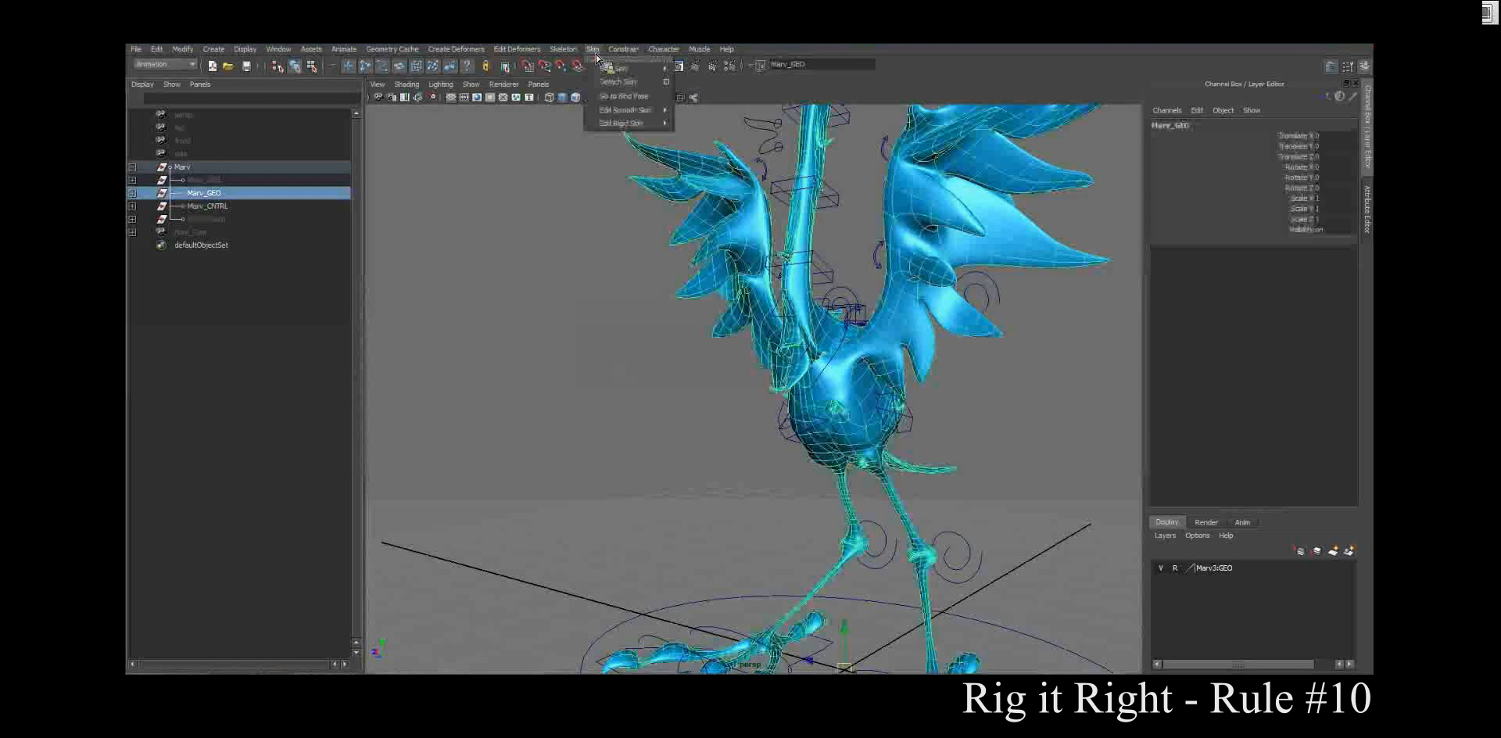
{"action": "mouse_move", "coordinate": [635, 114]}
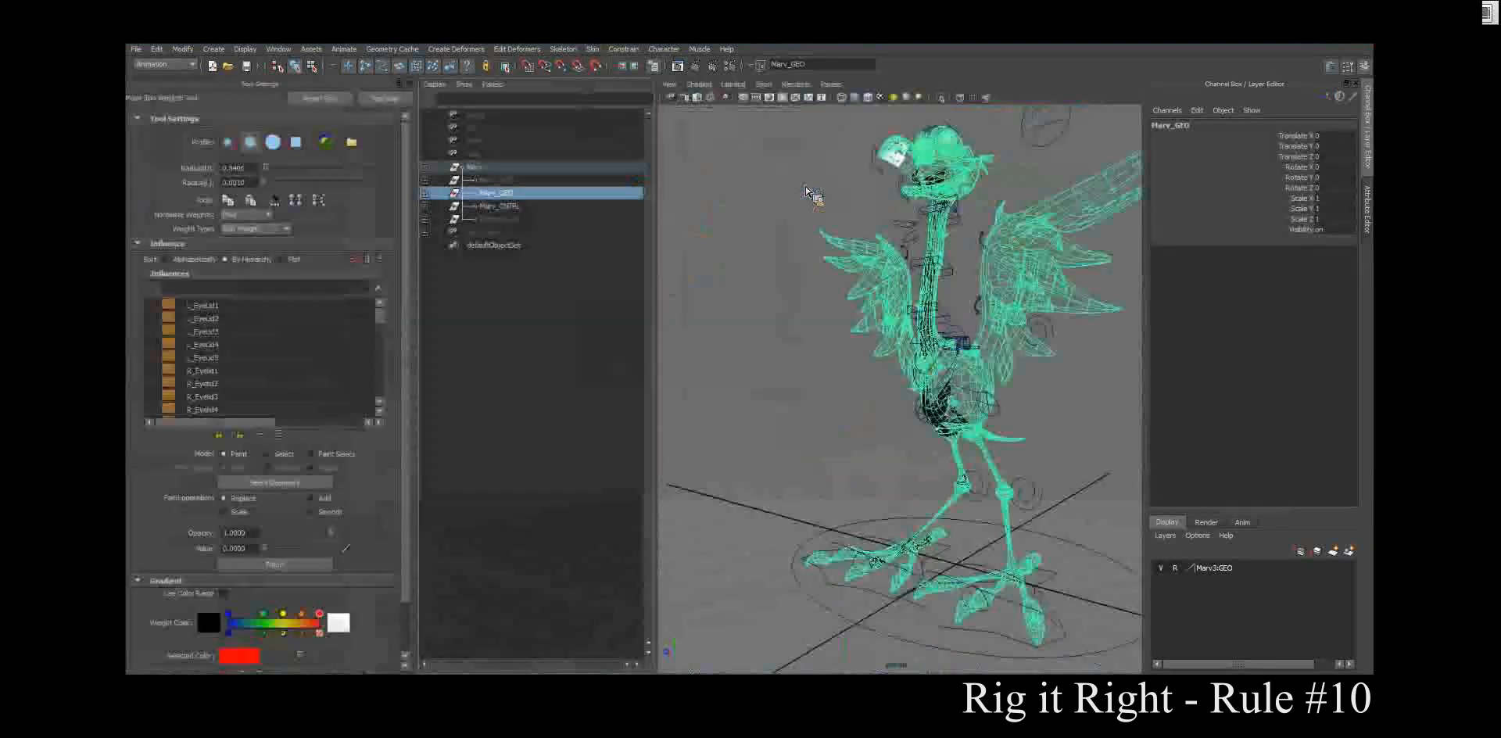
{"action": "left_click_drag", "start_coordinate": [783, 261], "coordinate": [842, 258], "text": "alt"}
{"action": "middle_click_drag", "start_coordinate": [841, 258], "coordinate": [780, 286], "text": "alt"}
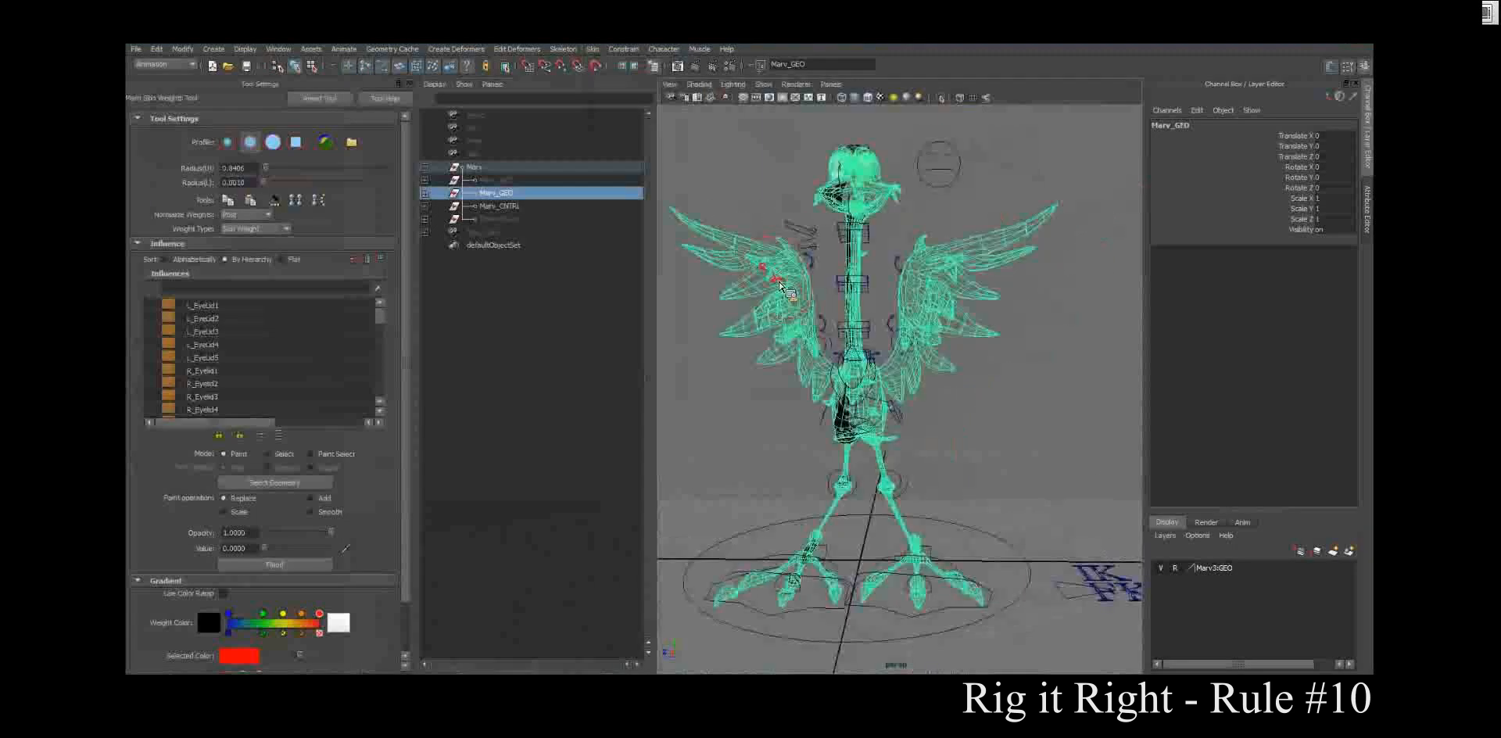
{"action": "key", "text": "5"}
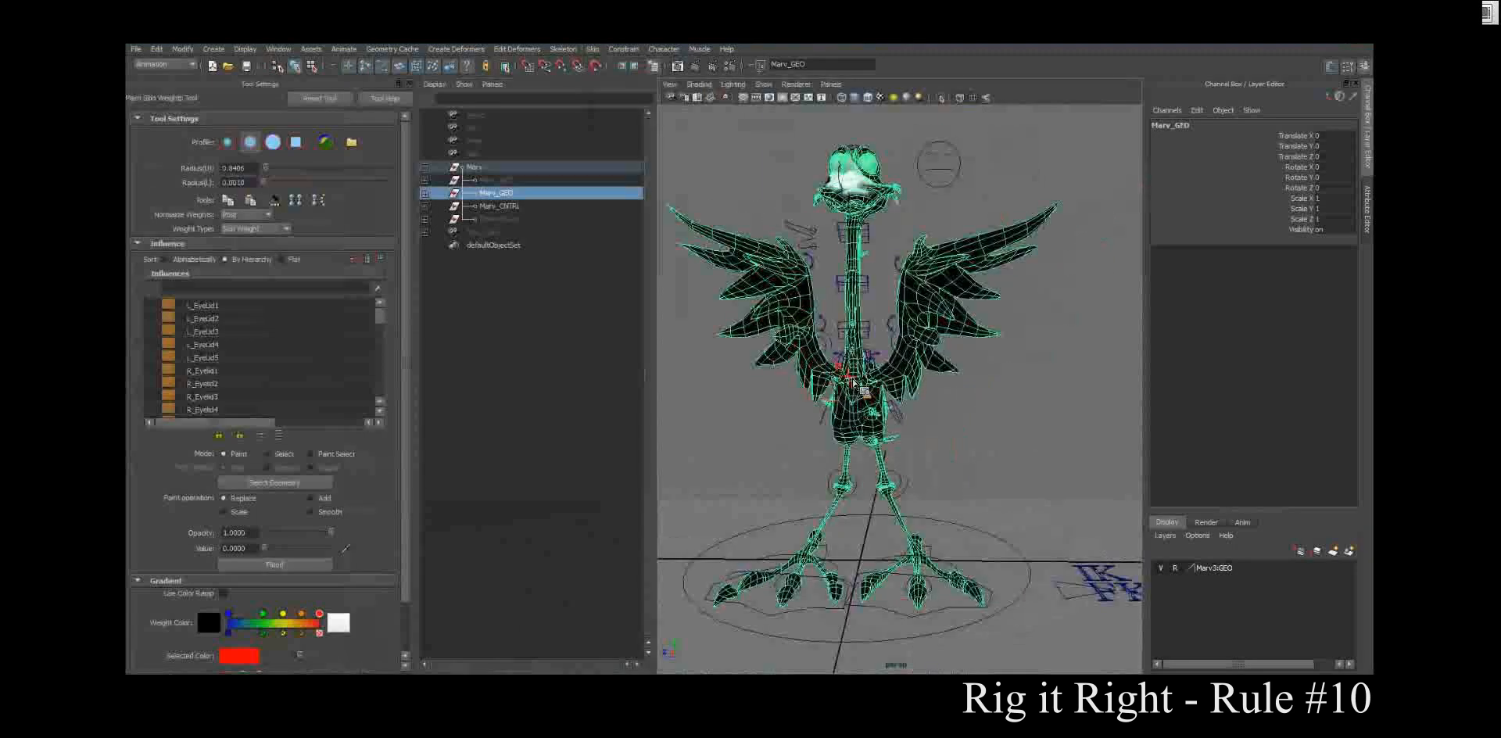
{"action": "key", "text": "4"}
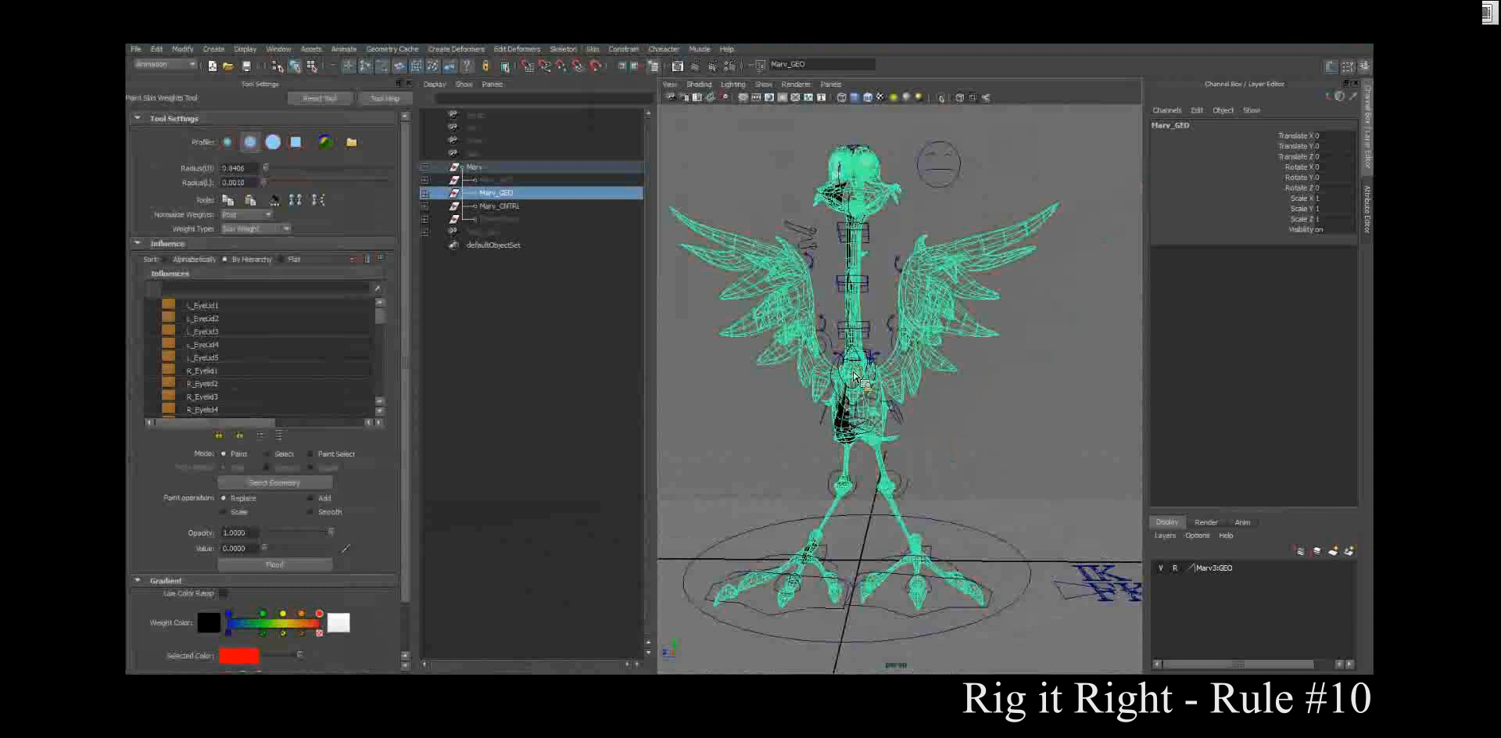
{"action": "key", "text": "5"}
Step: Examine the skin weights on the head and beak in wireframe and shaded display, and browse the joint influences
{"action": "mouse_move", "coordinate": [867, 371]}
{"action": "left_mouse_down", "text": "alt"}
{"action": "mouse_move", "coordinate": [810, 377]}
{"action": "mouse_move", "coordinate": [859, 376]}
{"action": "mouse_move", "coordinate": [826, 378]}
{"action": "left_mouse_up", "text": "alt"}
{"action": "right_click_drag", "start_coordinate": [826, 379], "coordinate": [904, 313], "text": "alt"}
{"action": "middle_click_drag", "start_coordinate": [904, 313], "coordinate": [922, 471], "text": "alt"}
{"action": "key", "text": "4"}
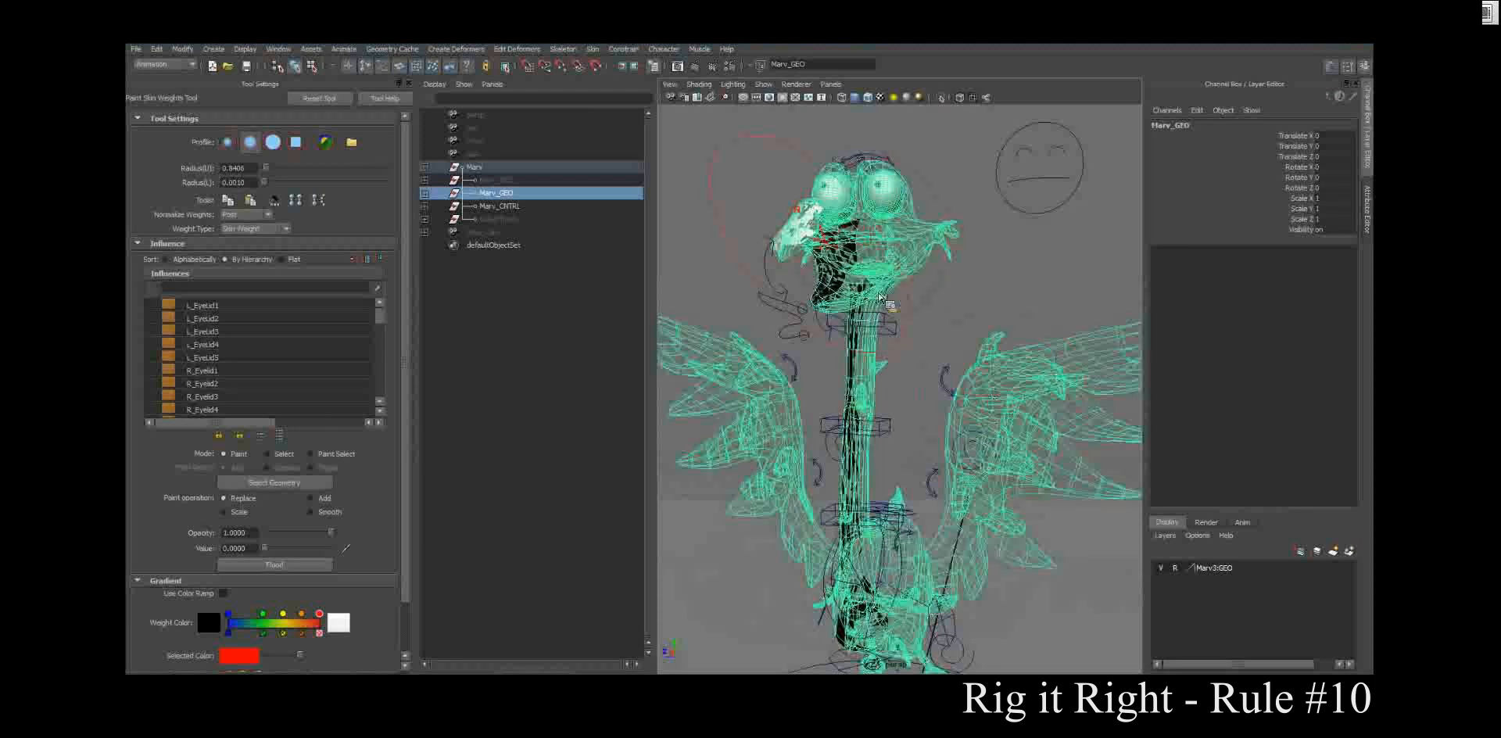
{"action": "key", "text": "5"}
{"action": "mouse_move", "coordinate": [863, 258]}
{"action": "left_mouse_down", "text": "alt"}
{"action": "mouse_move", "coordinate": [859, 317]}
{"action": "mouse_move", "coordinate": [921, 352]}
{"action": "mouse_move", "coordinate": [811, 356]}
{"action": "left_mouse_up", "text": "alt"}
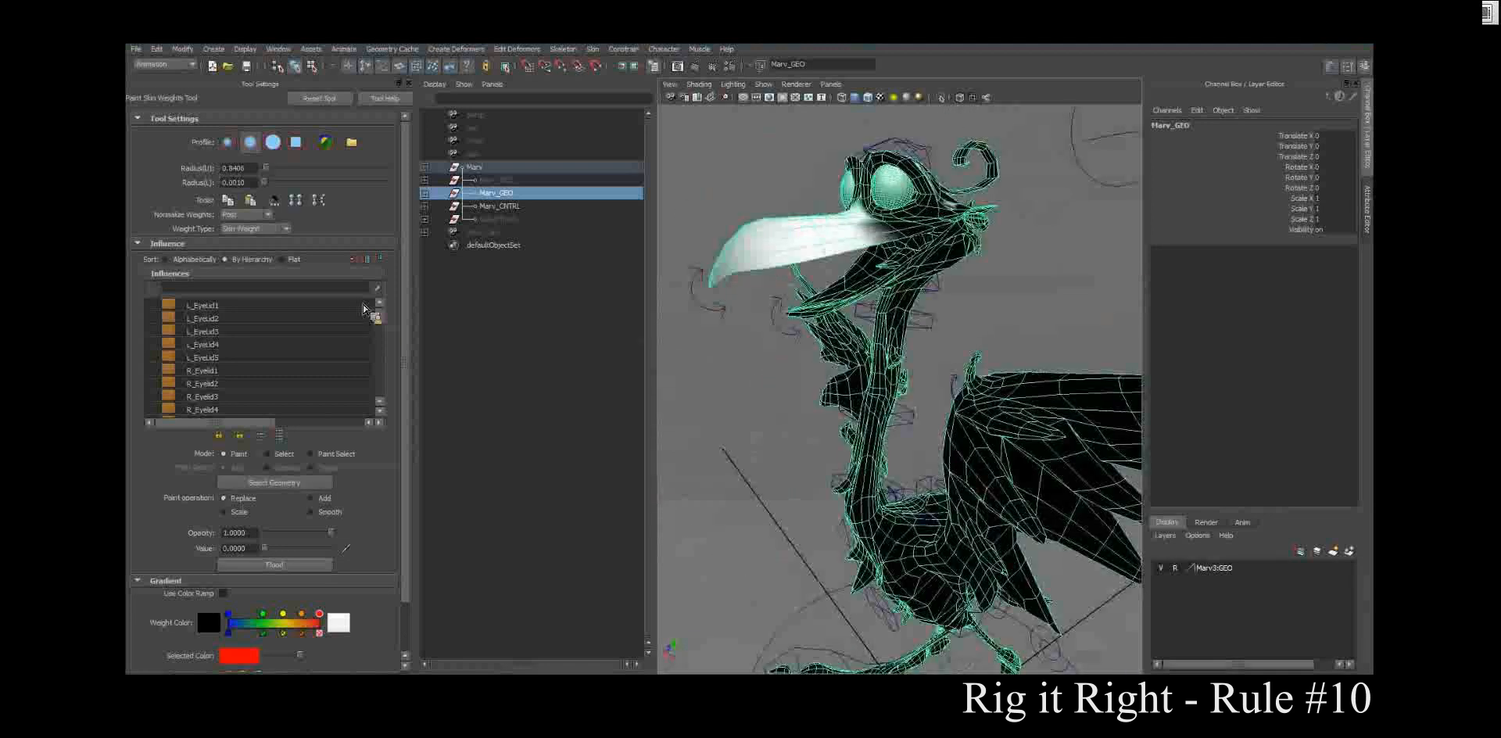
{"action": "left_click", "coordinate": [381, 389]}
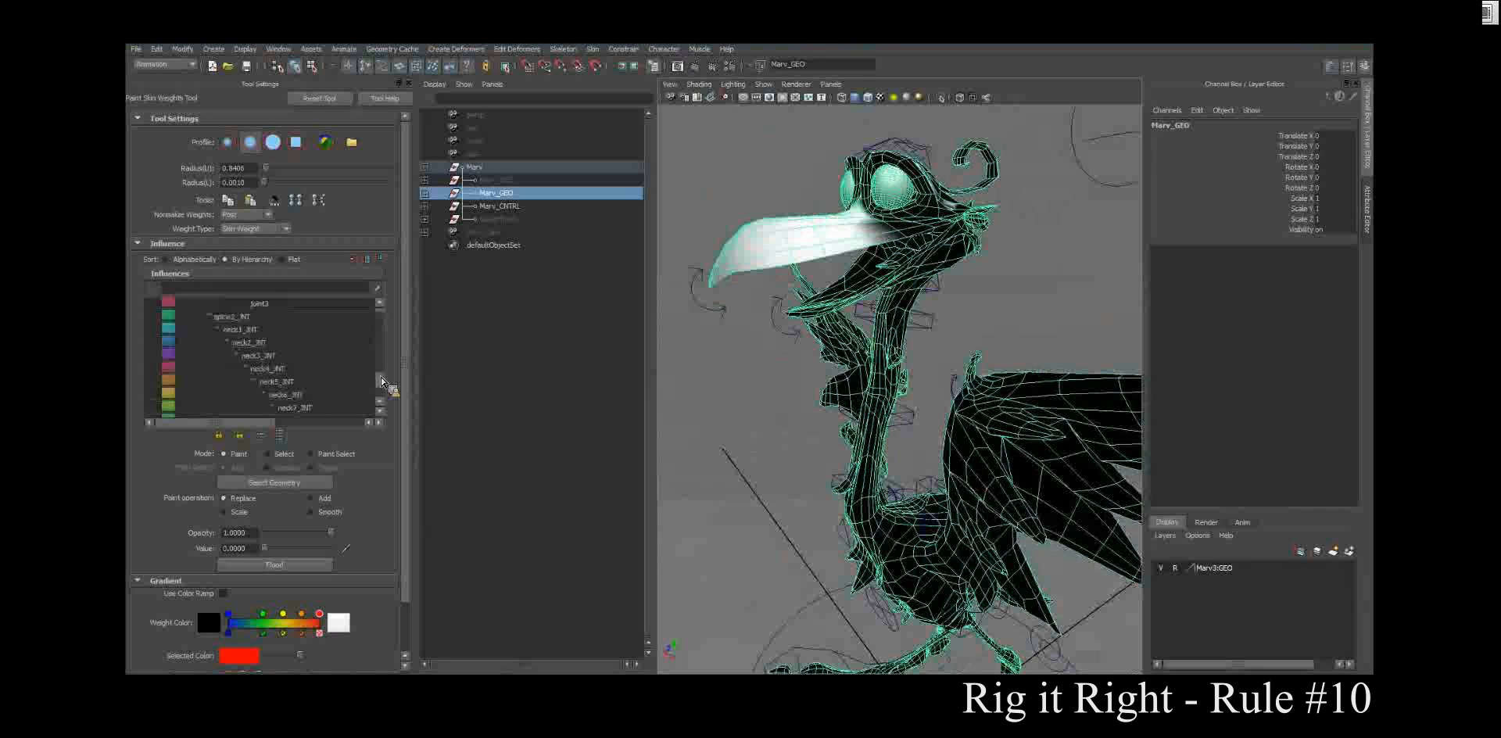
{"action": "scroll", "coordinate": [335, 338], "scroll_direction": "down", "scroll_amount": 5}
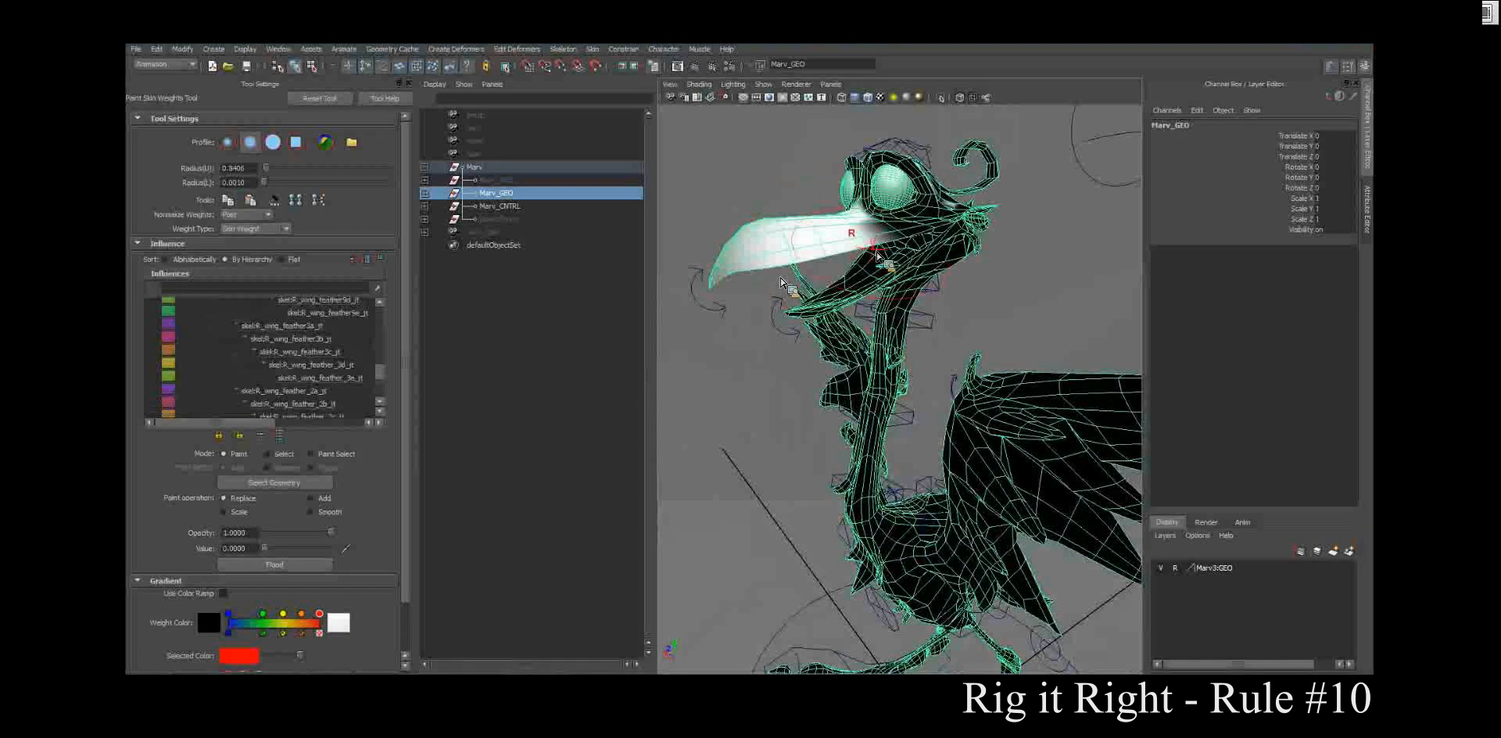
Step: Set the skin weight paint operation to Smooth and reduce the brush radius to about 0.1825 for the beak
{"action": "left_click_drag", "start_coordinate": [877, 257], "coordinate": [941, 295], "text": "alt"}
{"action": "scroll", "coordinate": [950, 295], "scroll_direction": "up", "scroll_amount": 4}
{"action": "middle_click_drag", "start_coordinate": [952, 295], "coordinate": [955, 432], "text": "alt"}
{"action": "scroll", "coordinate": [943, 428], "scroll_direction": "down", "scroll_amount": 2}
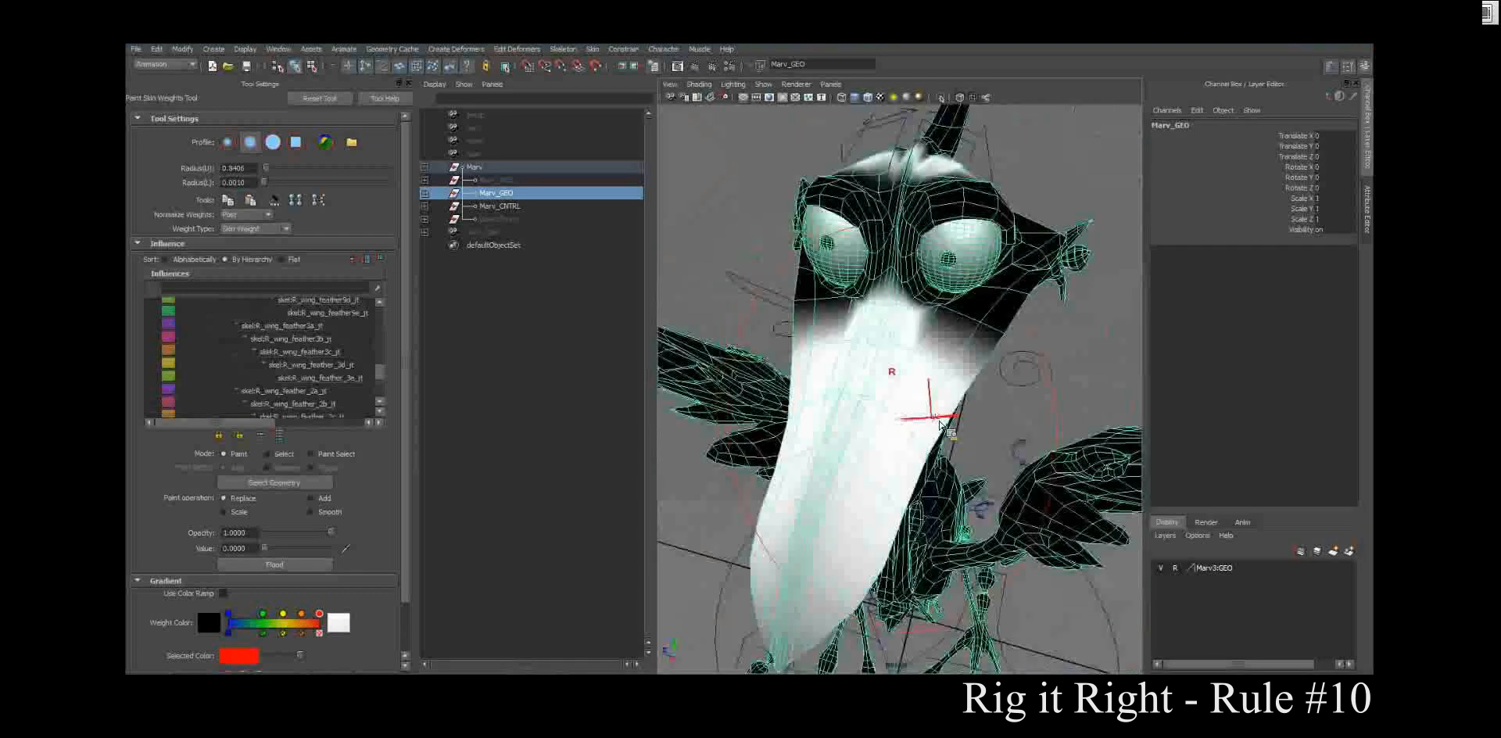
{"action": "left_click_drag", "start_coordinate": [941, 426], "coordinate": [814, 437], "text": "alt"}
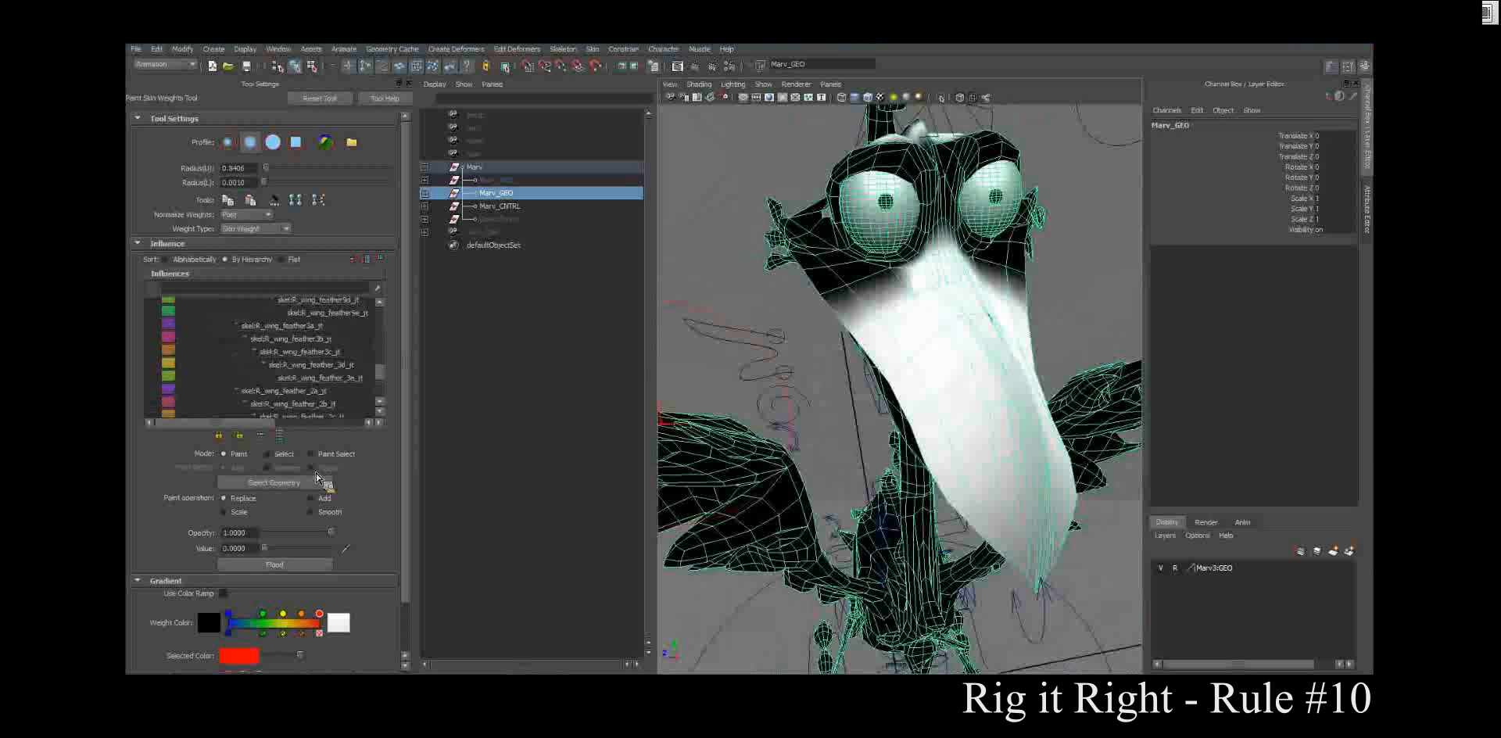
{"action": "left_click", "coordinate": [312, 512]}
{"action": "key", "text": "b"}
{"action": "mouse_move", "coordinate": [941, 325]}
{"action": "left_mouse_down"}
{"action": "mouse_move", "coordinate": [801, 349]}
{"action": "mouse_move", "coordinate": [810, 320]}
{"action": "left_mouse_up"}
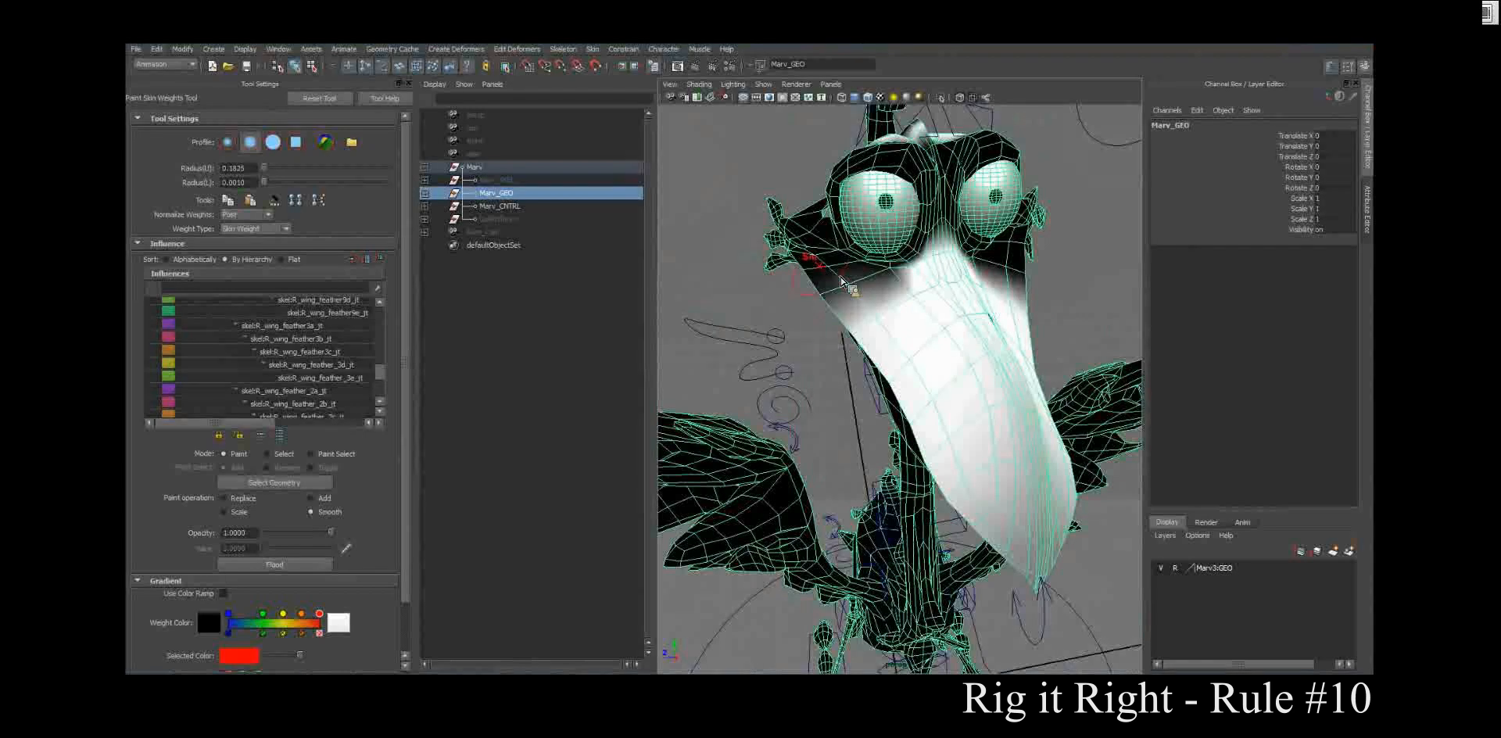
Step: Smooth the weights where the beak meets the face, below and between the eyes
{"action": "left_click", "coordinate": [841, 283]}
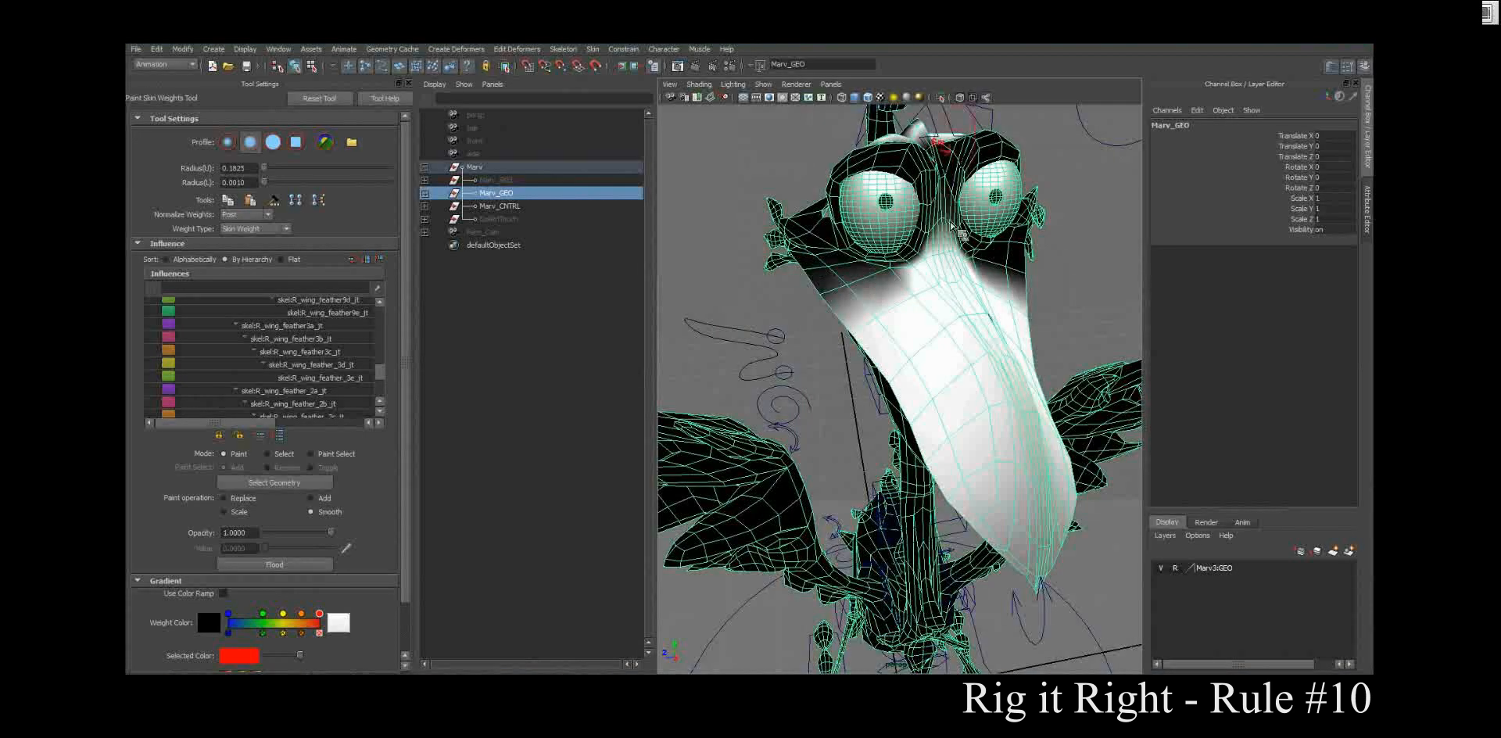
{"action": "left_click_drag", "start_coordinate": [990, 287], "coordinate": [939, 274], "text": "alt"}
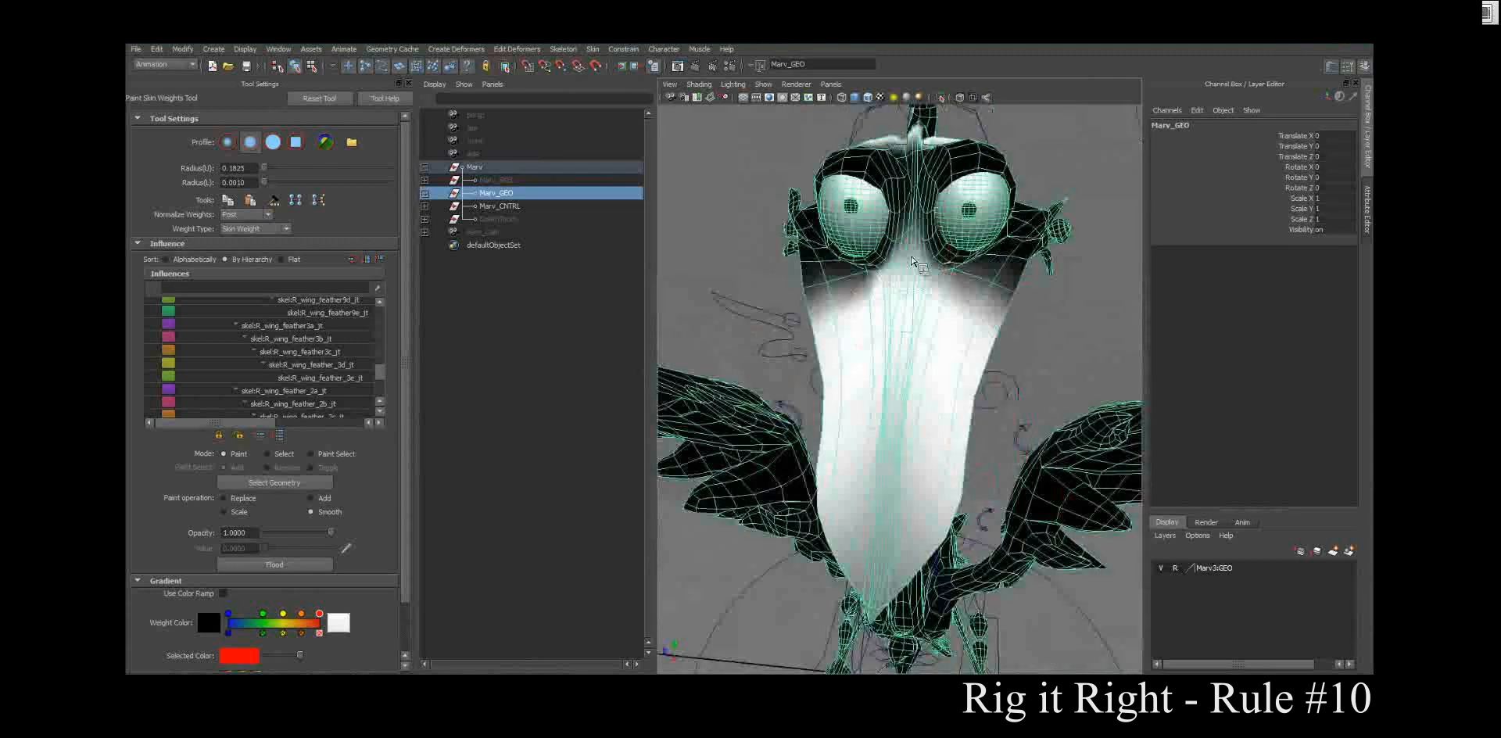
{"action": "left_click_drag", "start_coordinate": [853, 291], "coordinate": [837, 275], "text": "alt"}
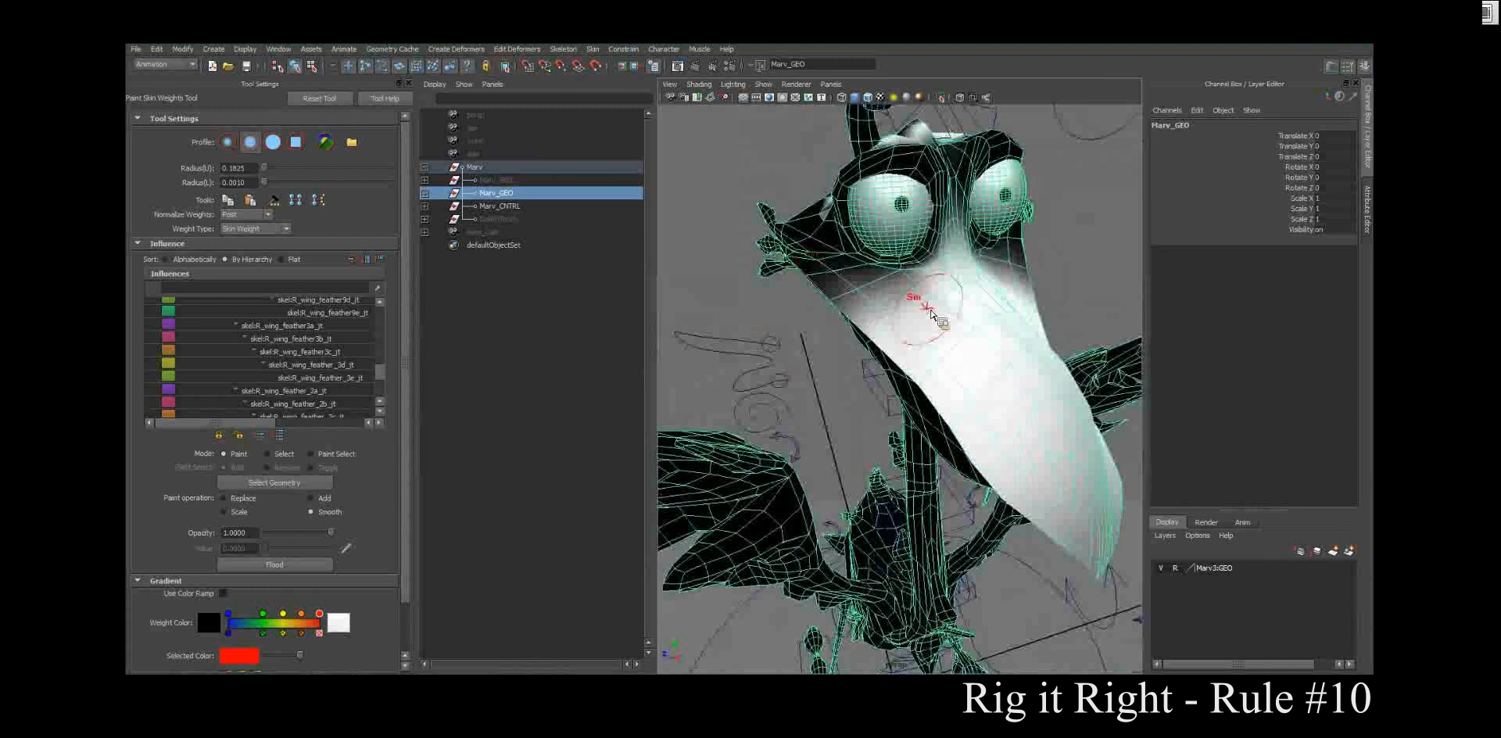
{"action": "mouse_move", "coordinate": [943, 315]}
{"action": "left_mouse_down", "text": "alt"}
{"action": "mouse_move", "coordinate": [854, 294]}
{"action": "mouse_move", "coordinate": [1023, 380]}
{"action": "mouse_move", "coordinate": [1048, 345]}
{"action": "mouse_move", "coordinate": [915, 391]}
{"action": "mouse_move", "coordinate": [805, 395]}
{"action": "left_mouse_up", "text": "alt"}
Step: Select the top beak control, rotate it to about 32.6 in Z to test the smoothed weights, and undo the last change
{"action": "key", "text": "w"}
{"action": "left_click", "coordinate": [801, 394]}
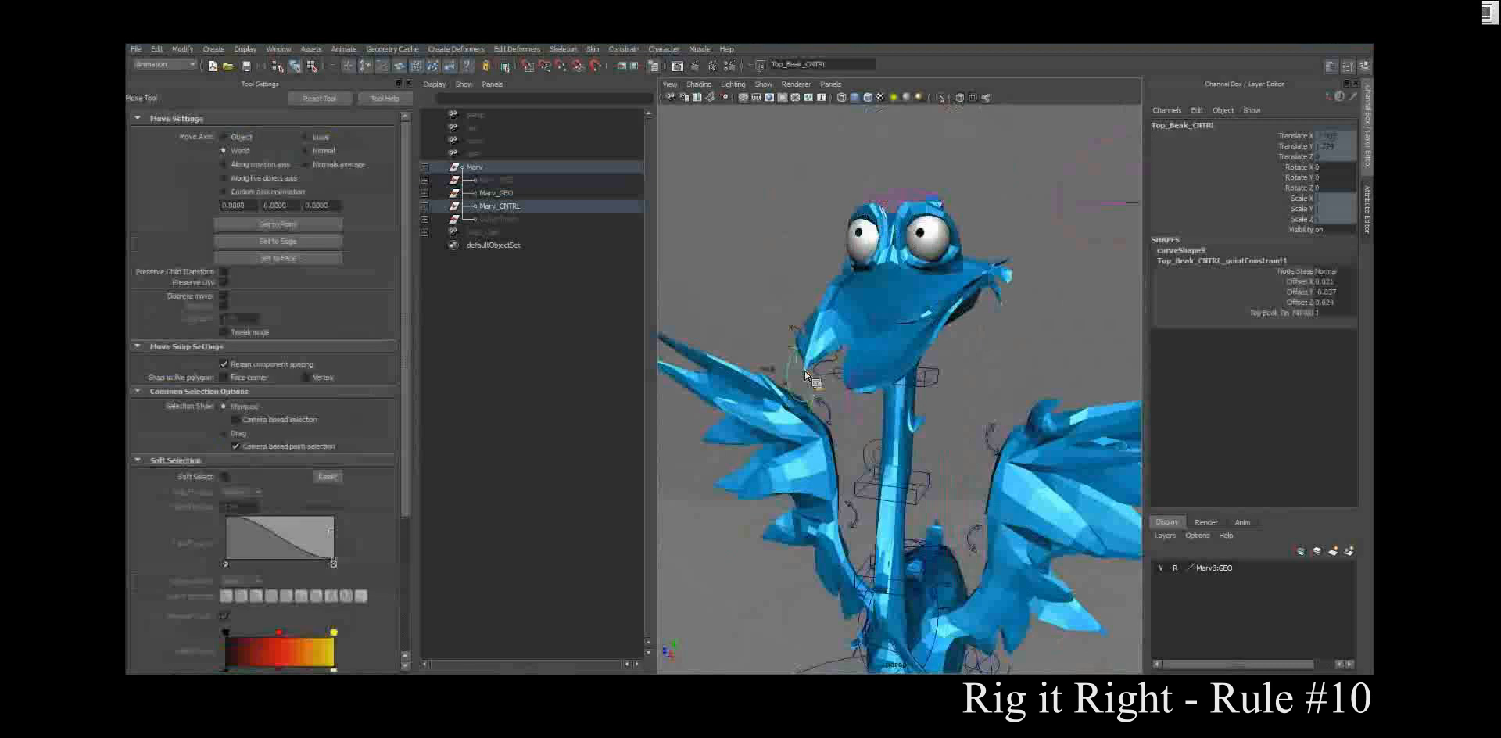
{"action": "key", "text": "e"}
{"action": "left_click_drag", "start_coordinate": [790, 373], "coordinate": [884, 412]}
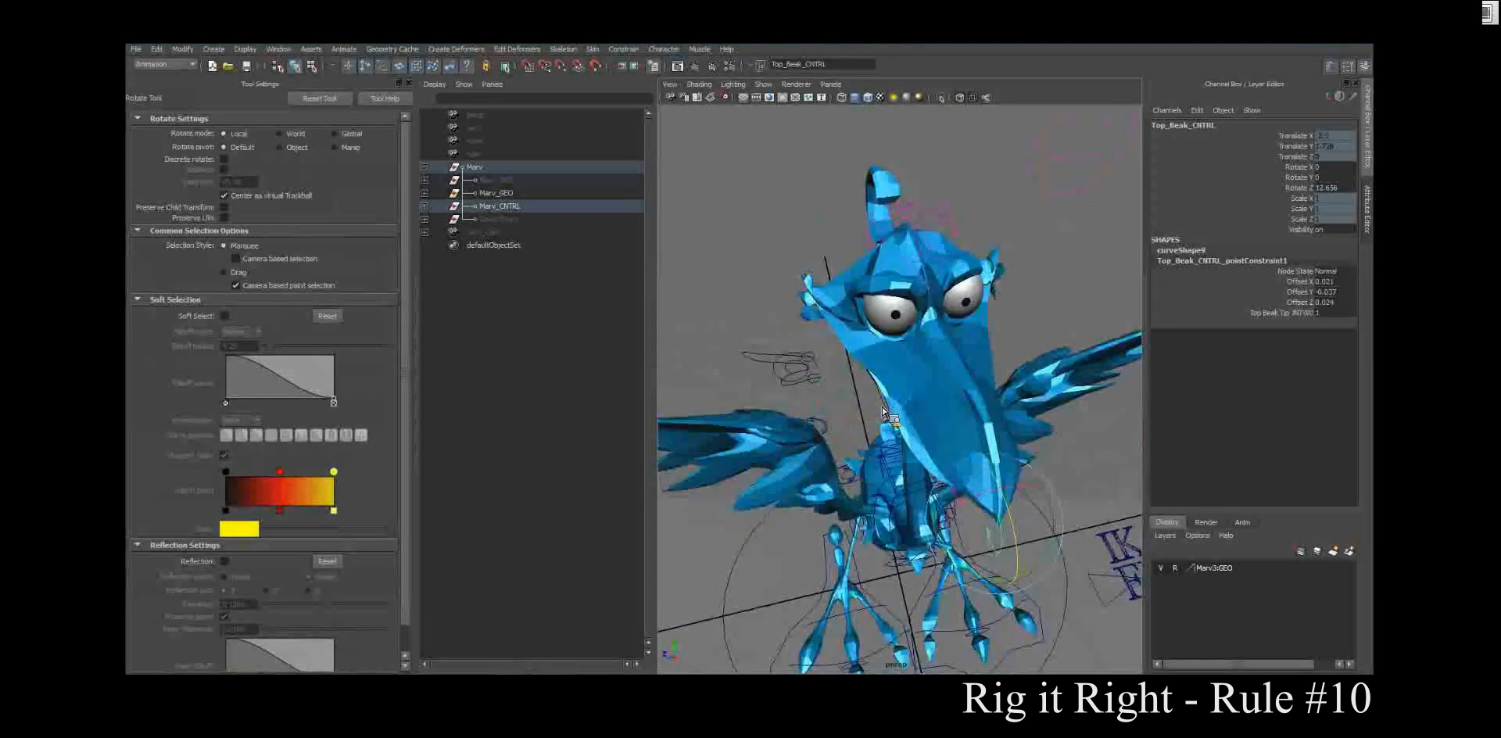
{"action": "left_click_drag", "start_coordinate": [1015, 524], "coordinate": [1136, 555]}
{"action": "mouse_move", "coordinate": [1099, 244]}
{"action": "left_mouse_down"}
{"action": "mouse_move", "coordinate": [1066, 268]}
{"action": "mouse_move", "coordinate": [1077, 244]}
{"action": "mouse_move", "coordinate": [1065, 268]}
{"action": "mouse_move", "coordinate": [1075, 259]}
{"action": "left_mouse_up"}
{"action": "key", "text": "ctrl+z"}
{"action": "left_click_drag", "start_coordinate": [1040, 366], "coordinate": [927, 325], "text": "alt"}
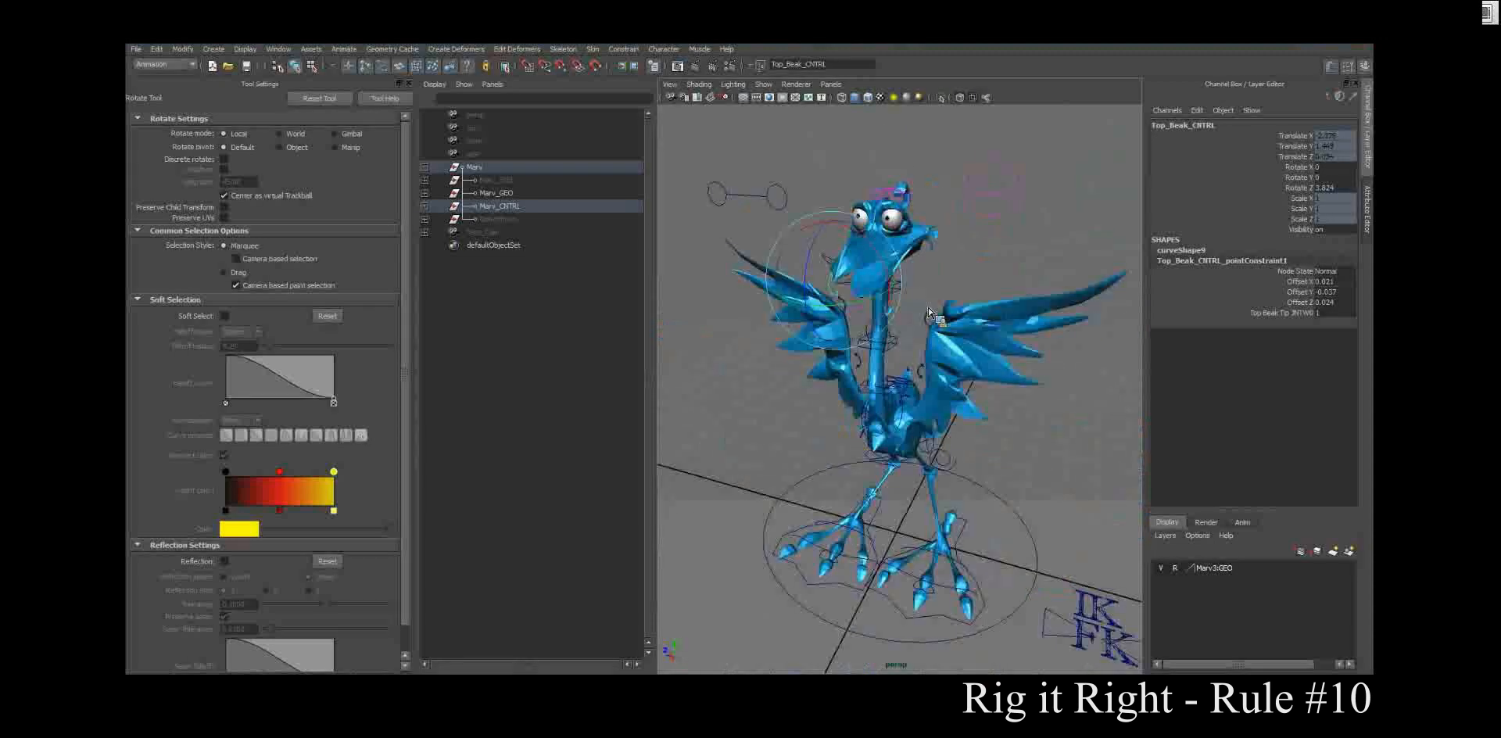